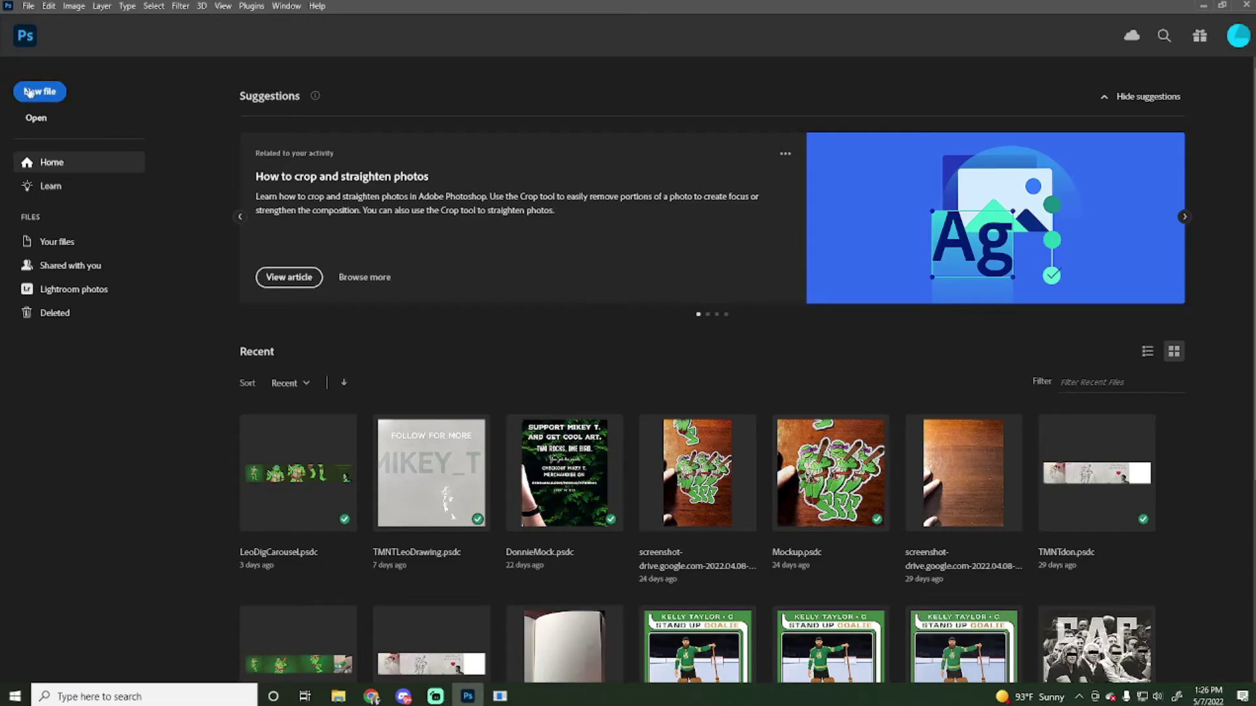
Create a new 2000 x 2000 px document at 72 ppi from the recent custom size
click(30, 91)
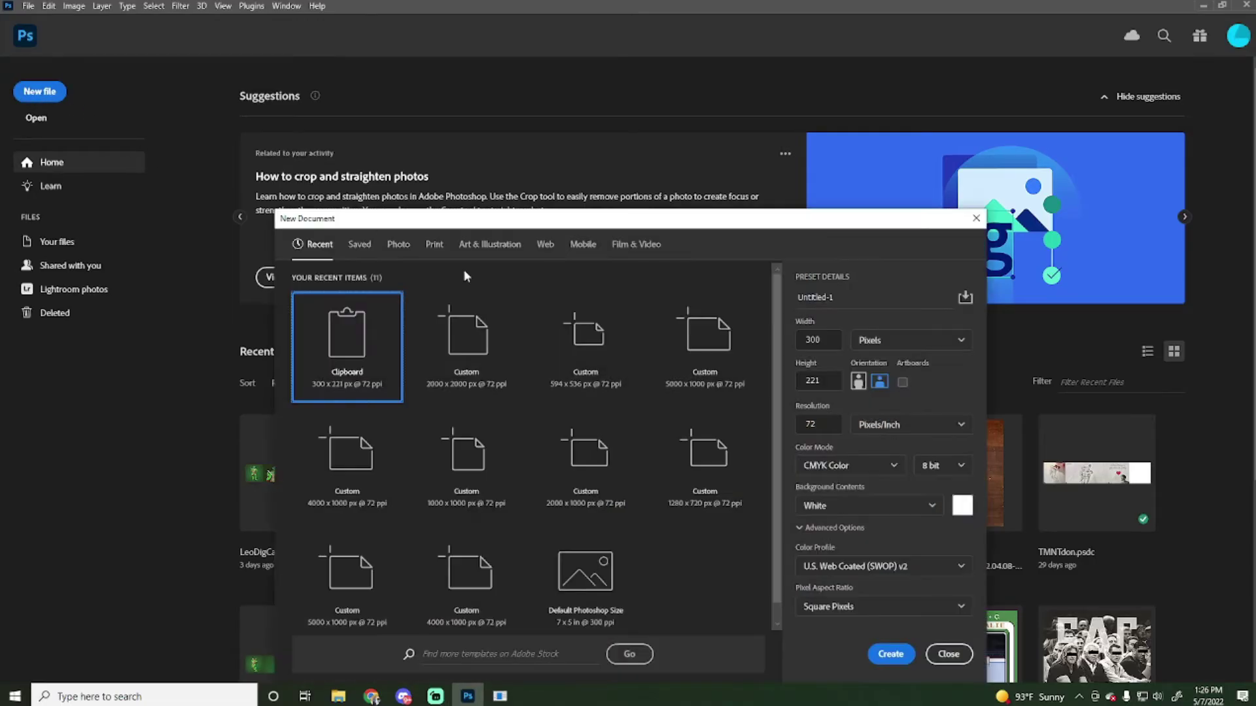
click(455, 371)
click(890, 654)
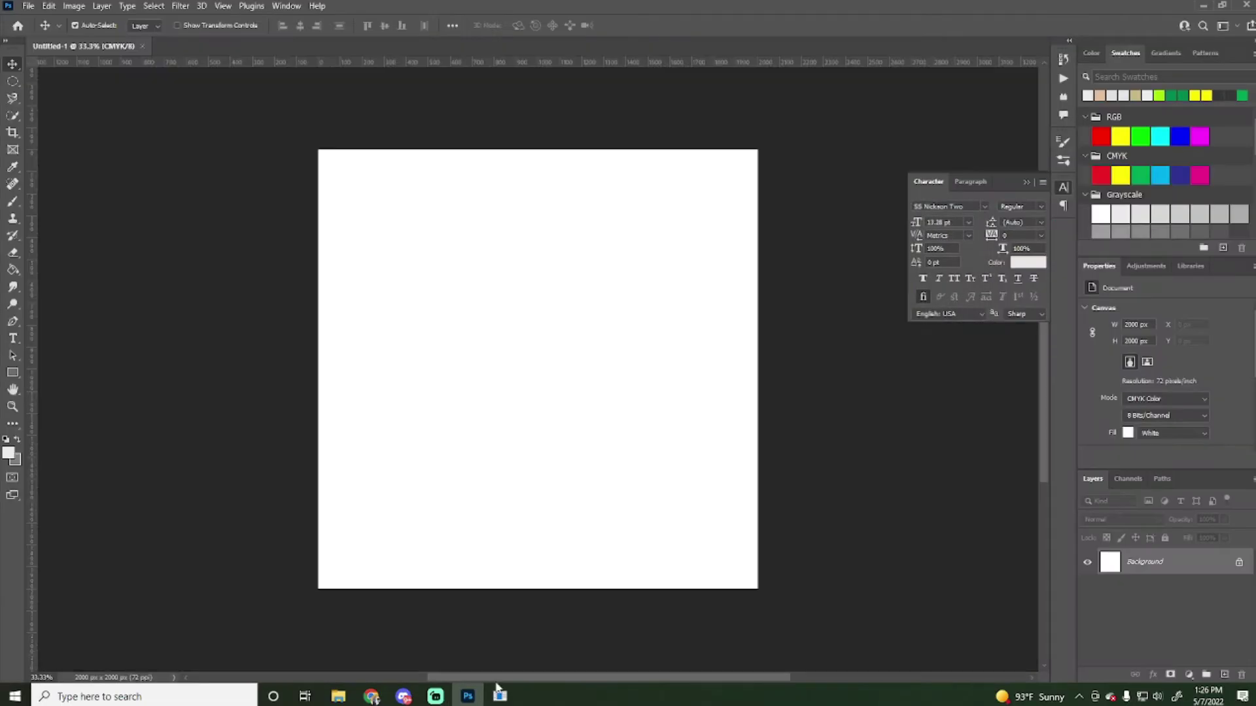
Bring the downloaded selfie screenshot from the Chrome browser into the document and enlarge it to fill the square canvas
click(371, 696)
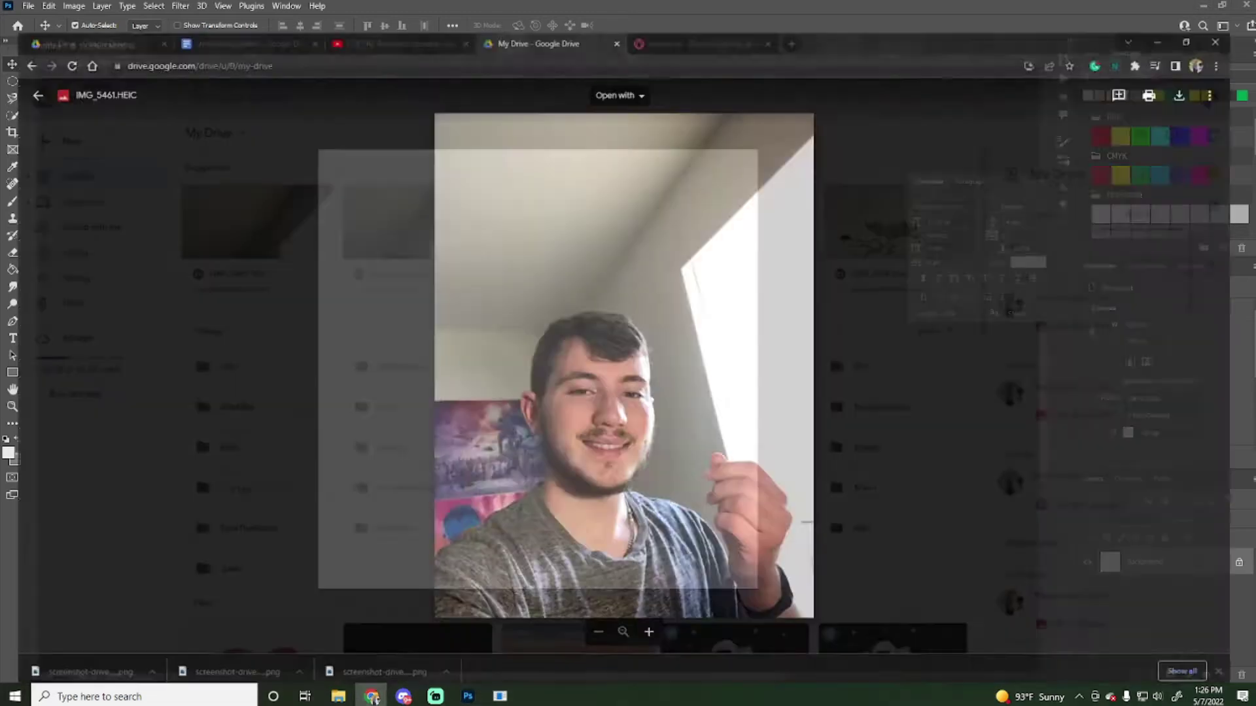
drag(127, 652, 538, 496)
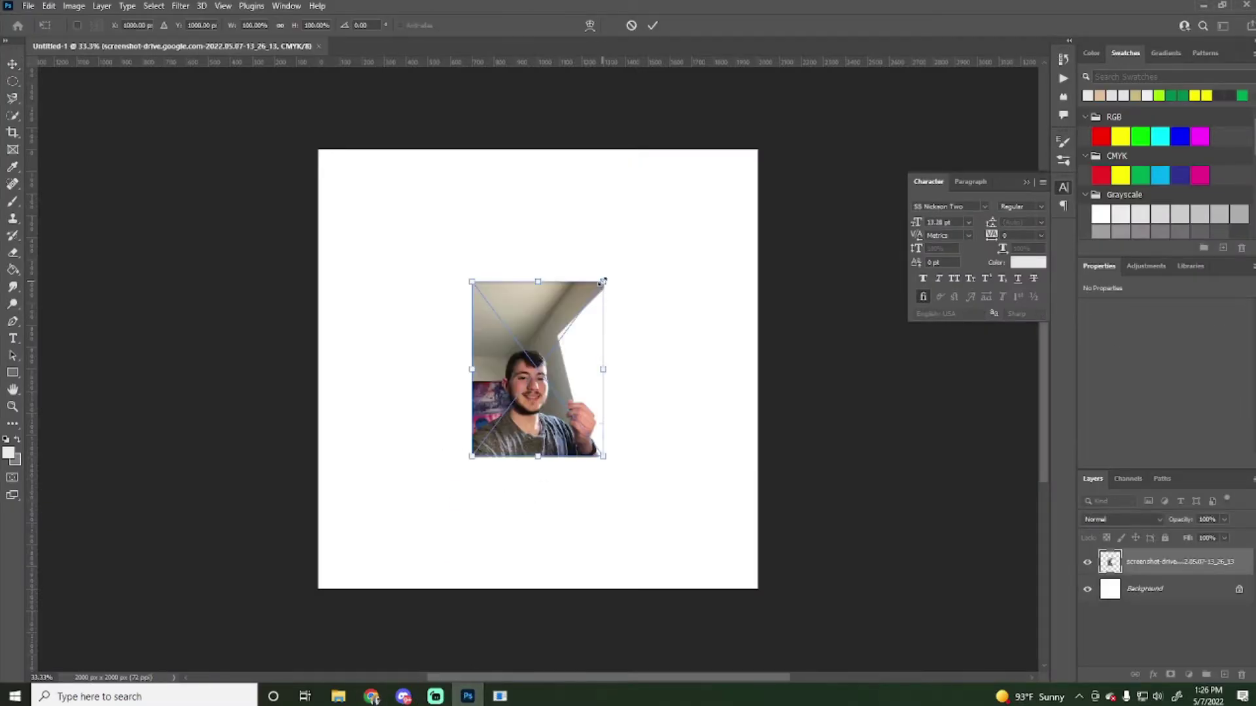
drag(603, 282, 834, 82)
drag(673, 224, 538, 339)
drag(623, 539, 648, 464)
drag(347, 362, 319, 362)
drag(528, 378, 521, 317)
key(Return)
Flip the selfie photo horizontally so the raised hand is on the other side
click(49, 5)
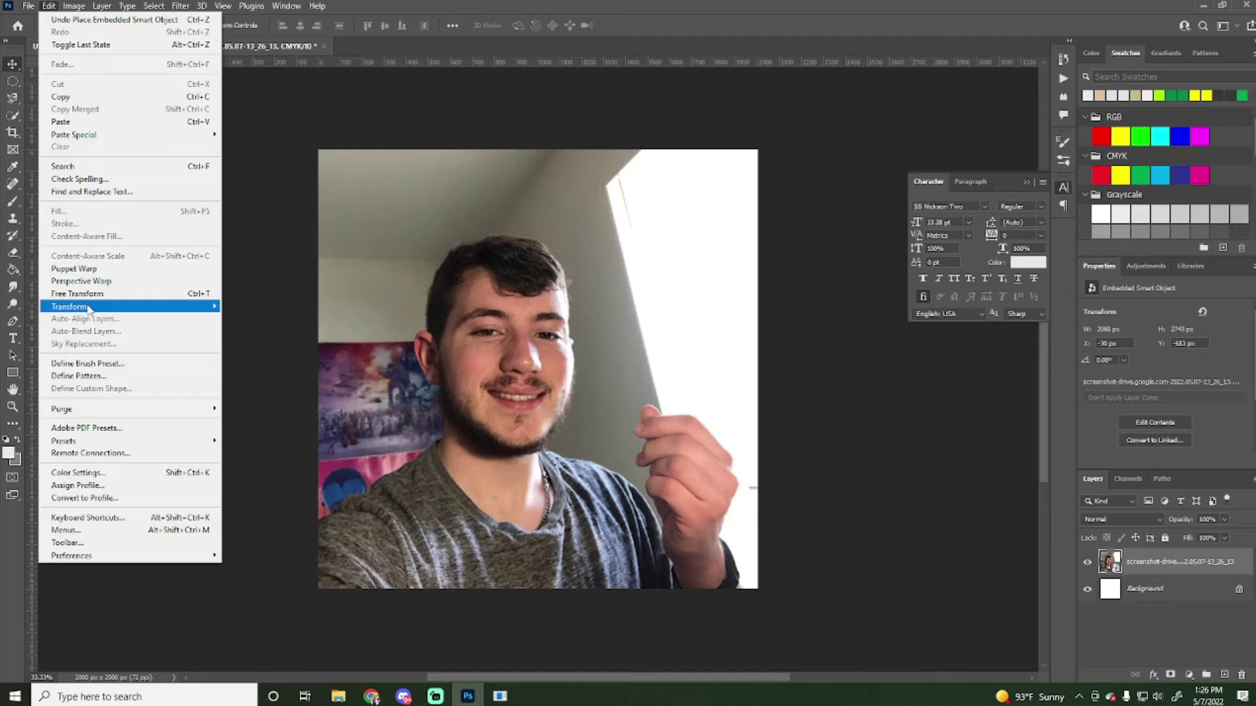
mouse_move(118, 307)
click(256, 550)
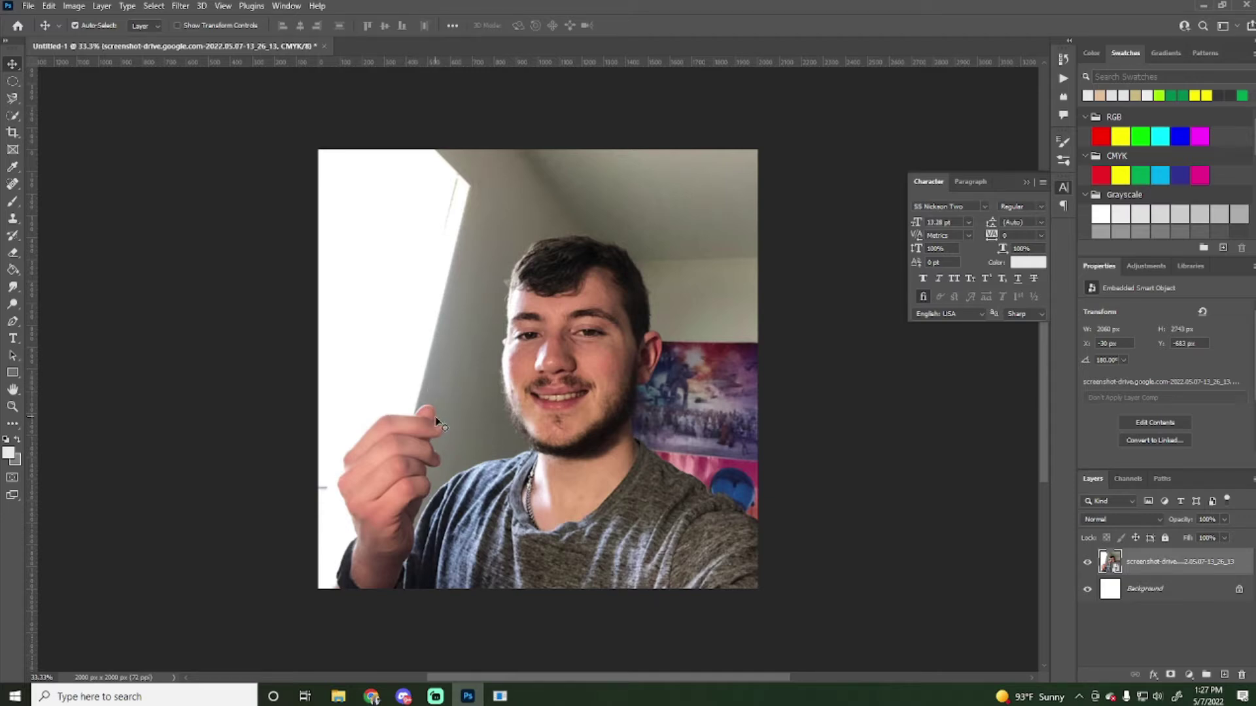
Change the screen mode to full screen with the menu bar
click(223, 6)
mouse_move(262, 247)
click(372, 255)
drag(600, 462, 602, 465)
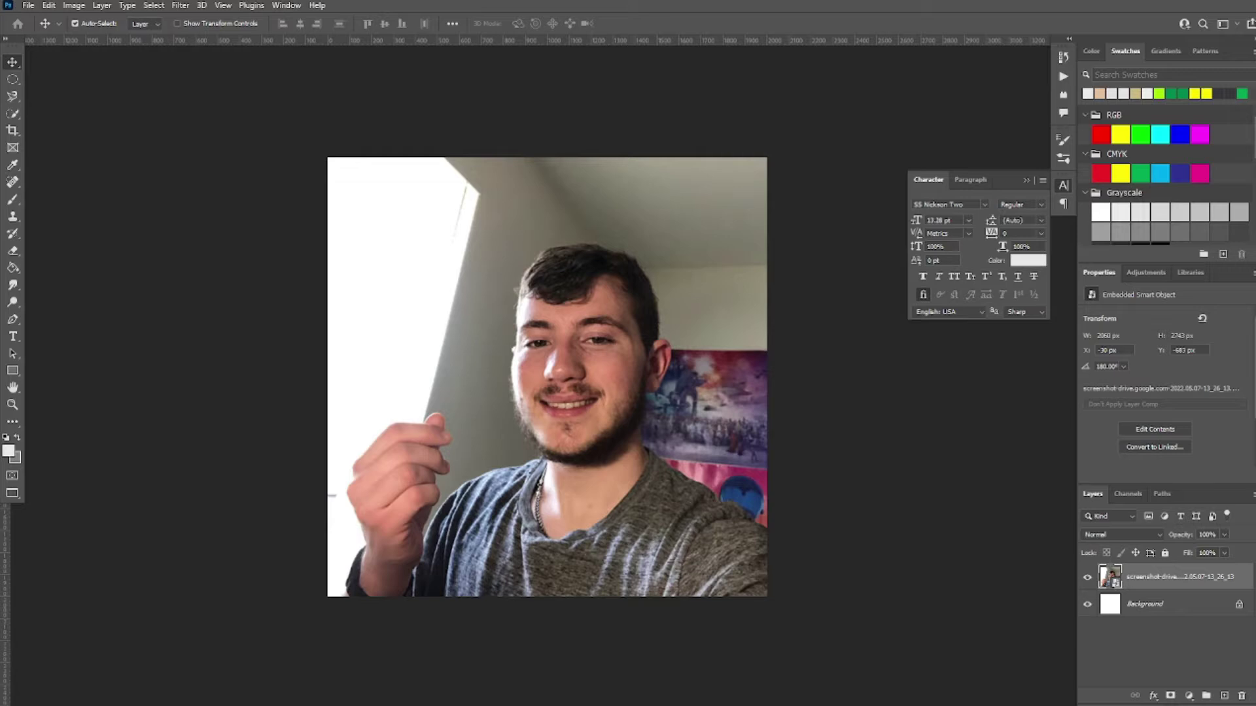
Place the ninja turtle artwork, scale it to about 38.26% and position it just above the raised fingers
drag(1255, 354, 577, 365)
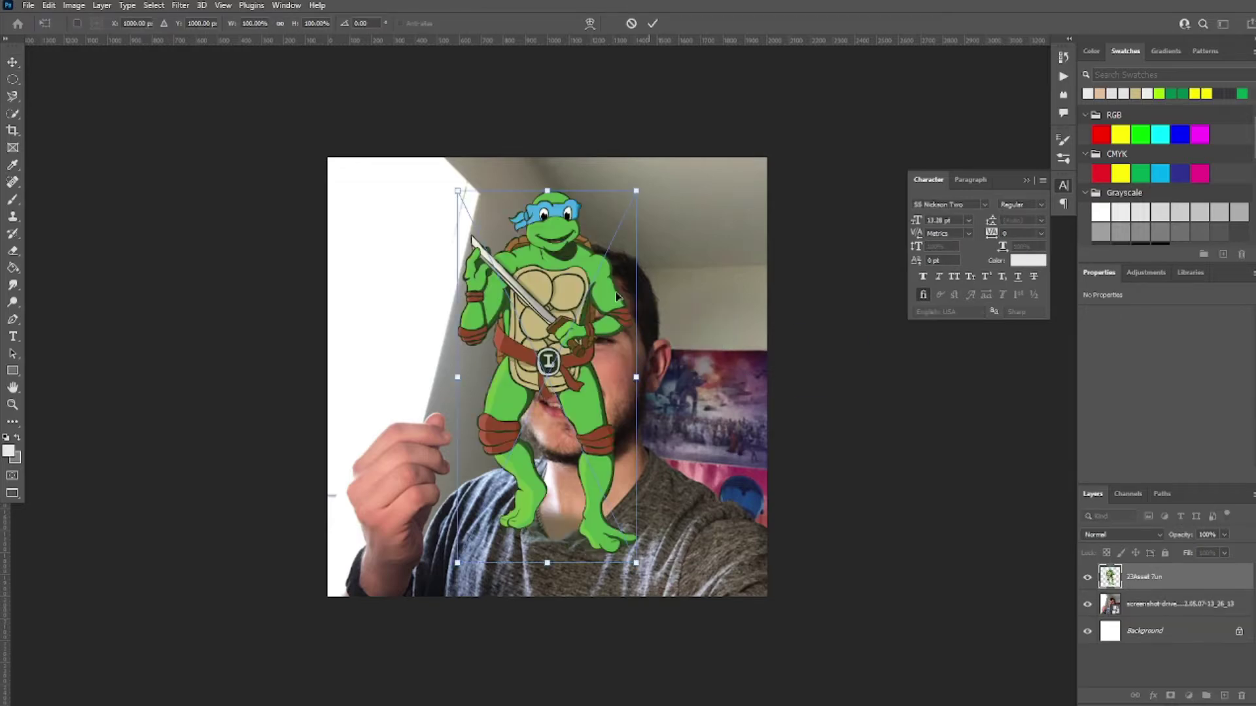
drag(636, 194, 524, 422)
drag(500, 478, 458, 355)
key(Return)
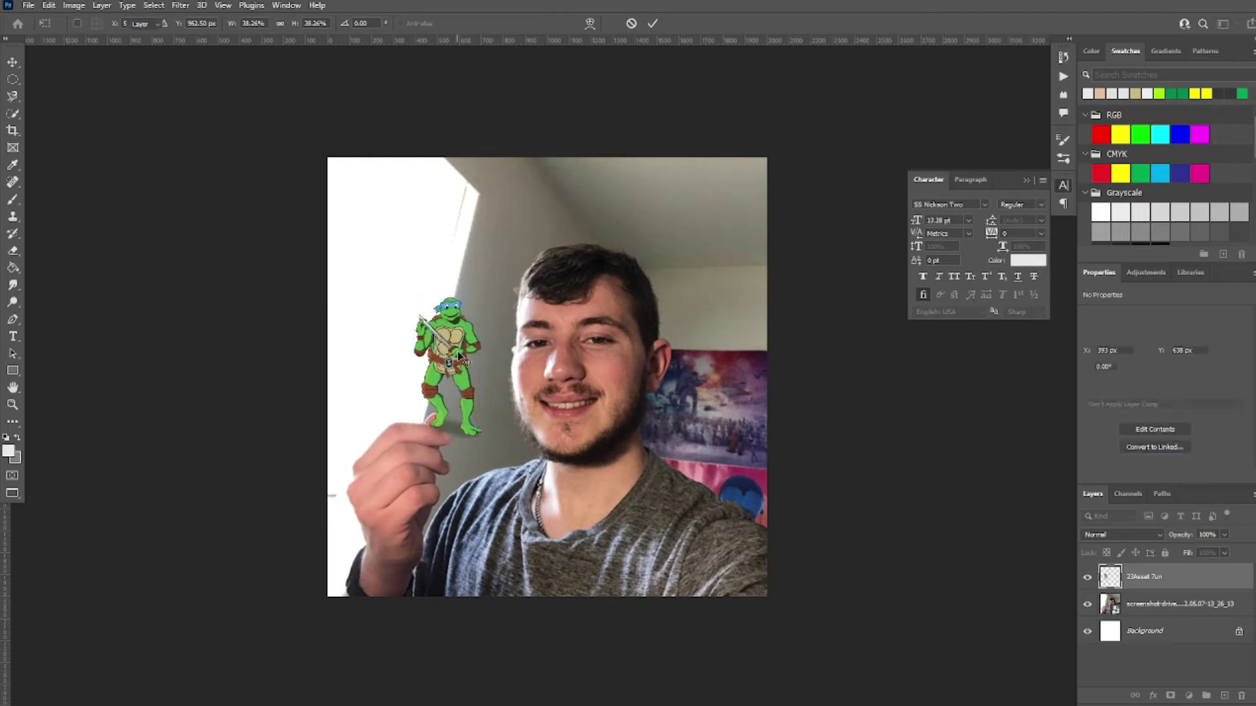
Rename the selfie photo layer as IMG and the turtle artwork layer as DESIGN
click(1152, 603)
double_click(1159, 605)
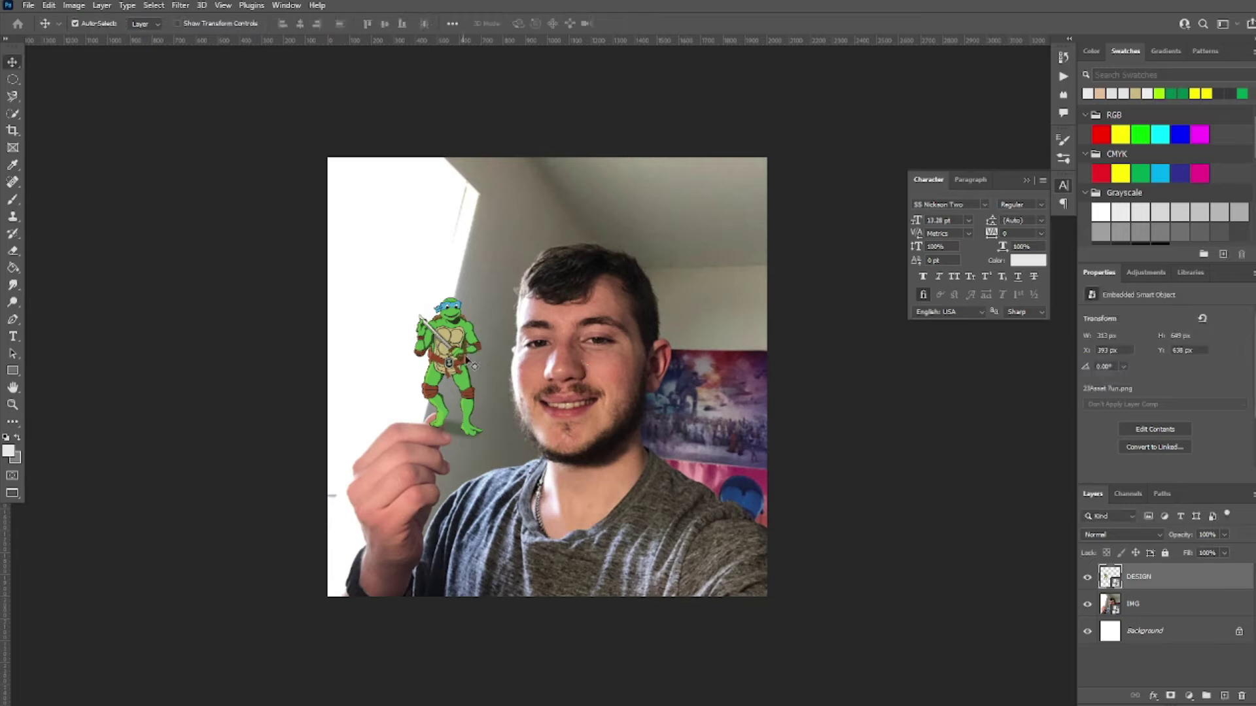
Free transform the turtle artwork, rotating it about 5.28° and placing it between the raised hand and the face
key(ctrl+t)
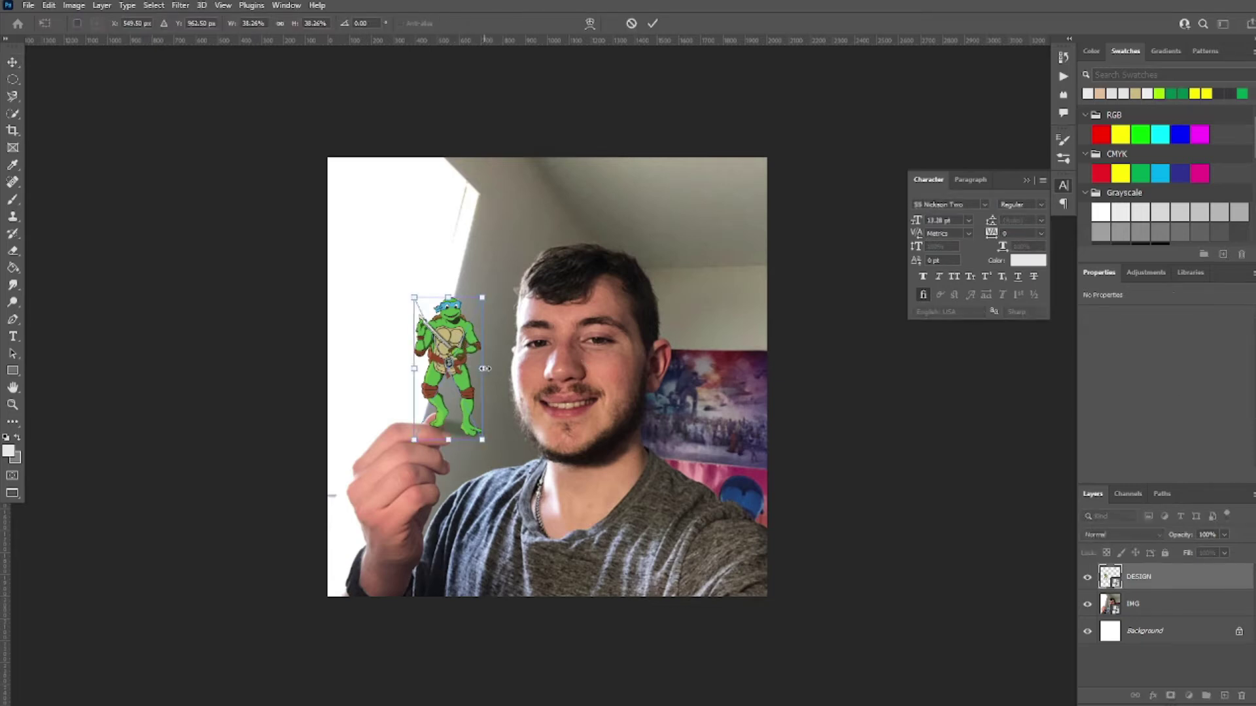
mouse_move(484, 370)
mouse_down()
mouse_move(482, 381)
mouse_move(482, 354)
mouse_move(482, 413)
mouse_move(478, 372)
mouse_up()
drag(448, 338, 628, 331)
key(Return)
scroll(453, 426, up, 8)
key(ctrl+z)
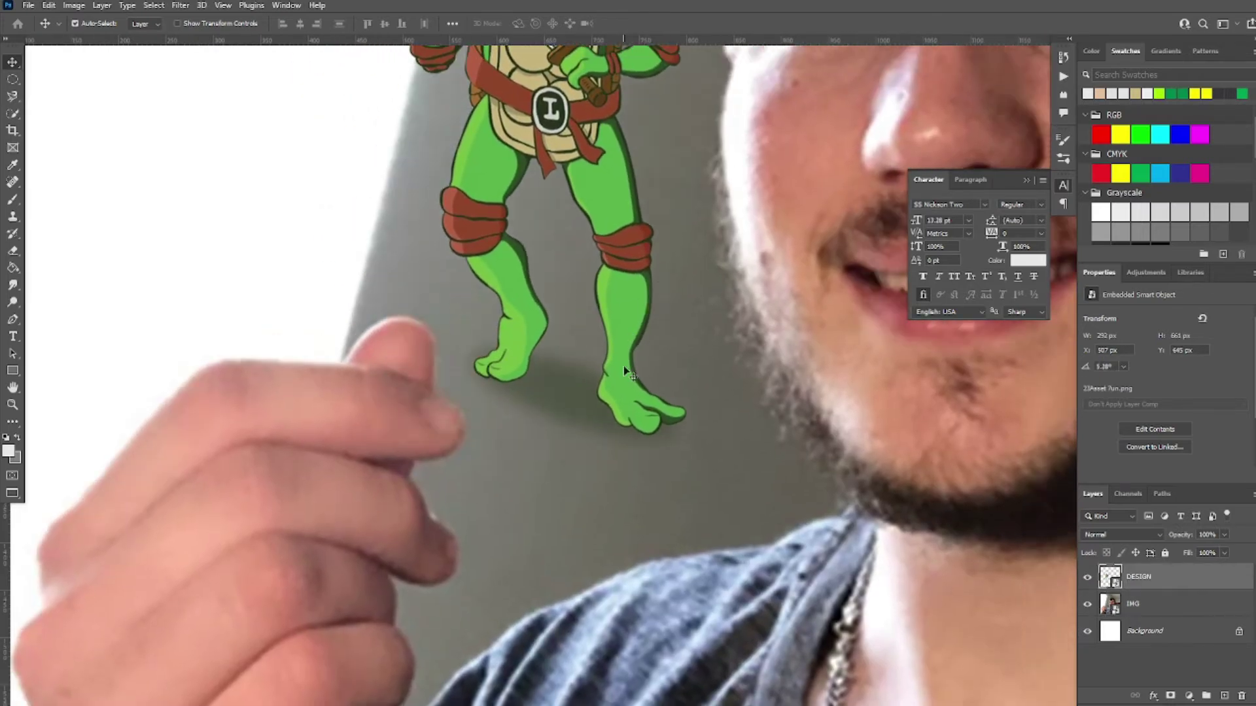
Hide the IMG and Background layers so that only the DESIGN layer is shown
scroll(629, 411, down, 3)
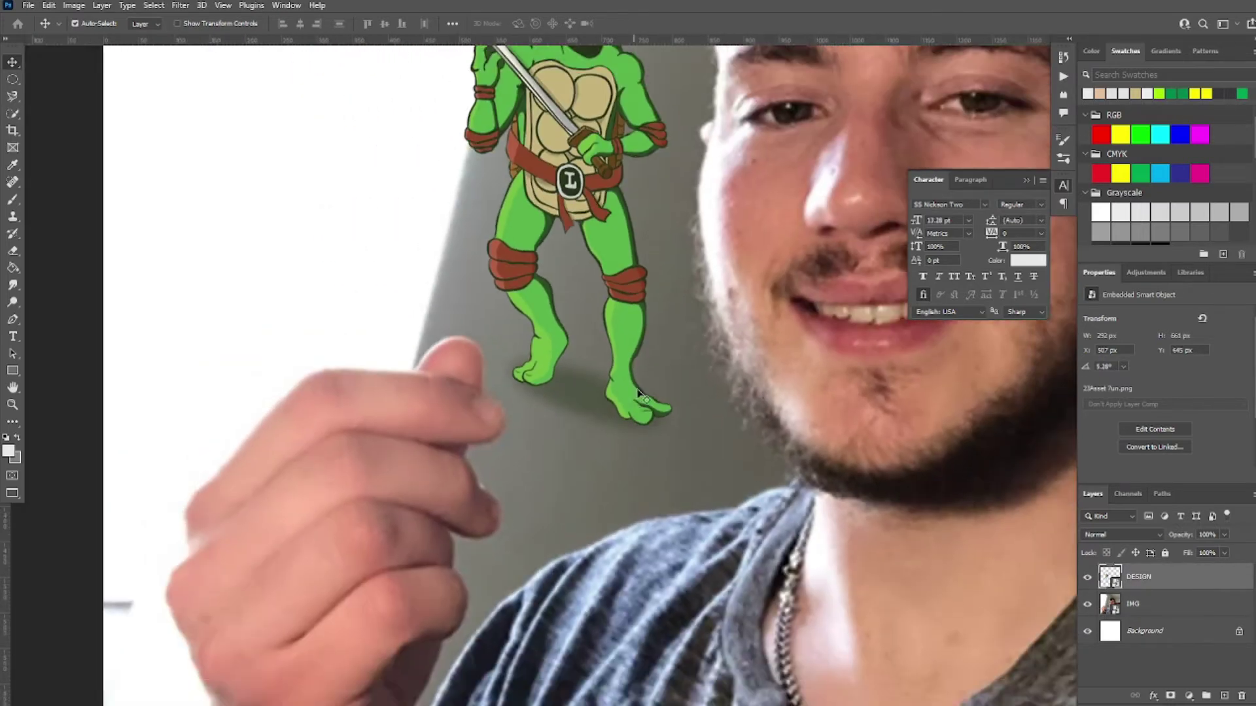
scroll(630, 411, up, 1)
click(1087, 605)
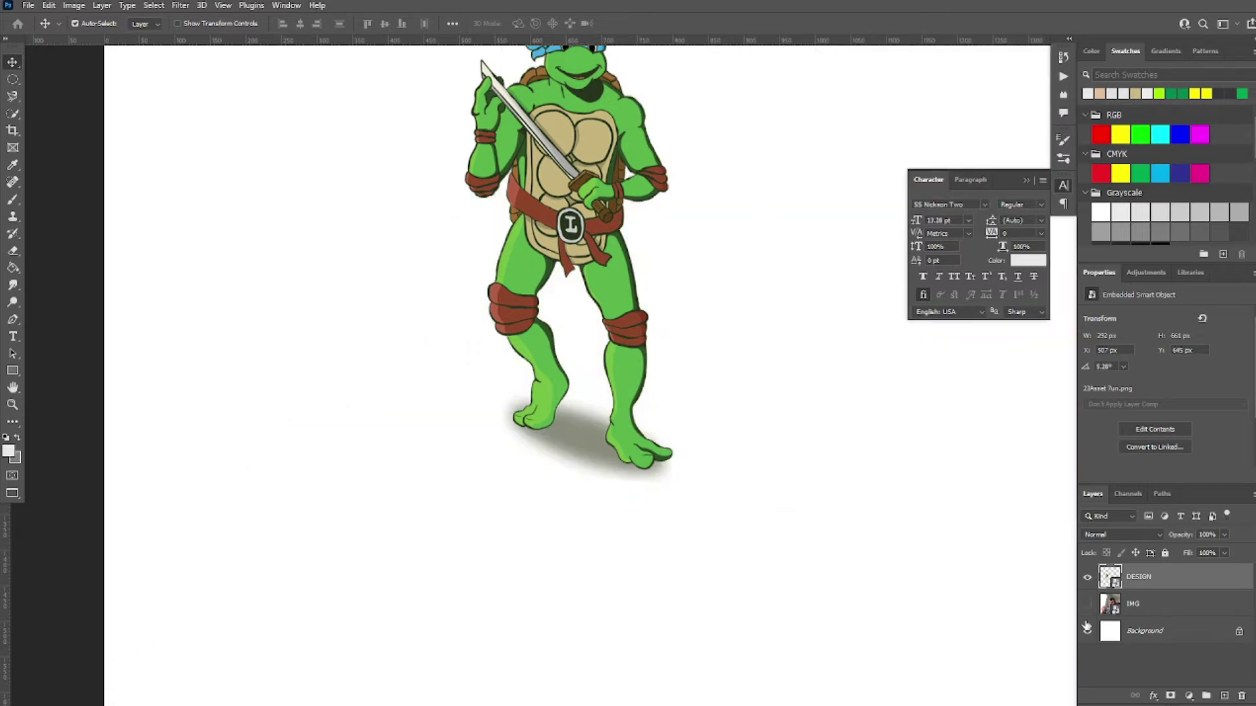
click(1087, 633)
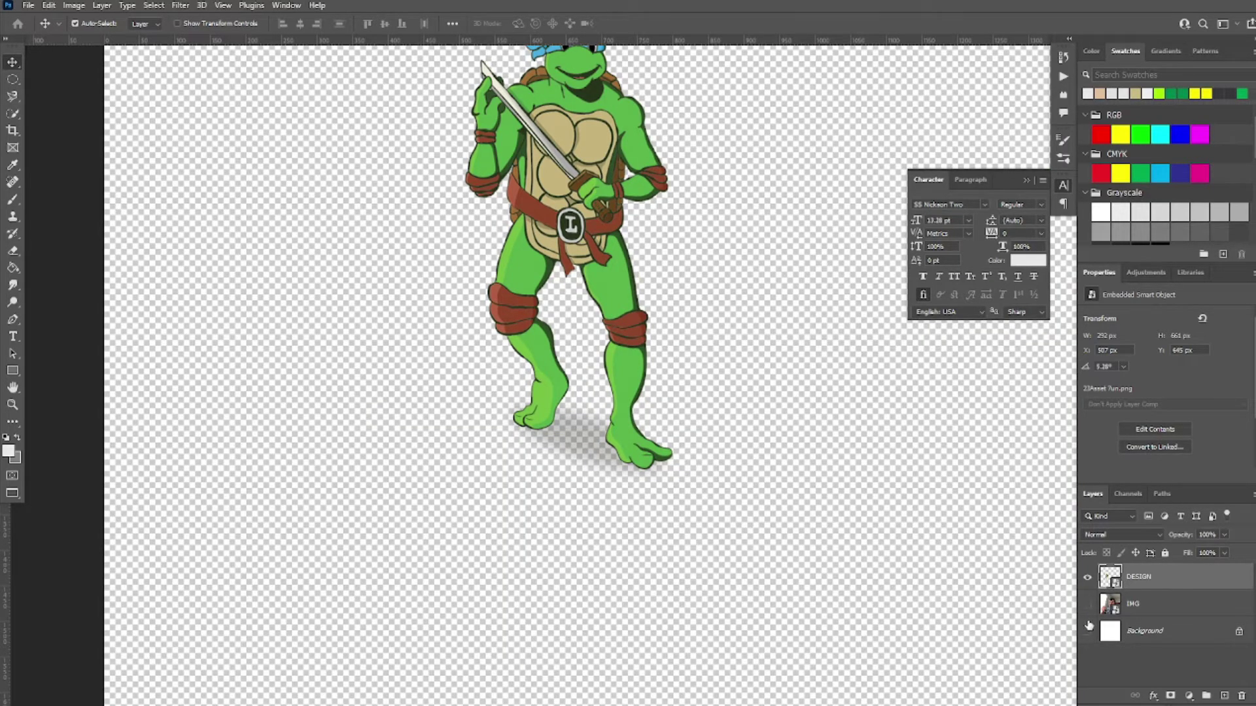
click(1087, 631)
click(1087, 605)
click(1087, 632)
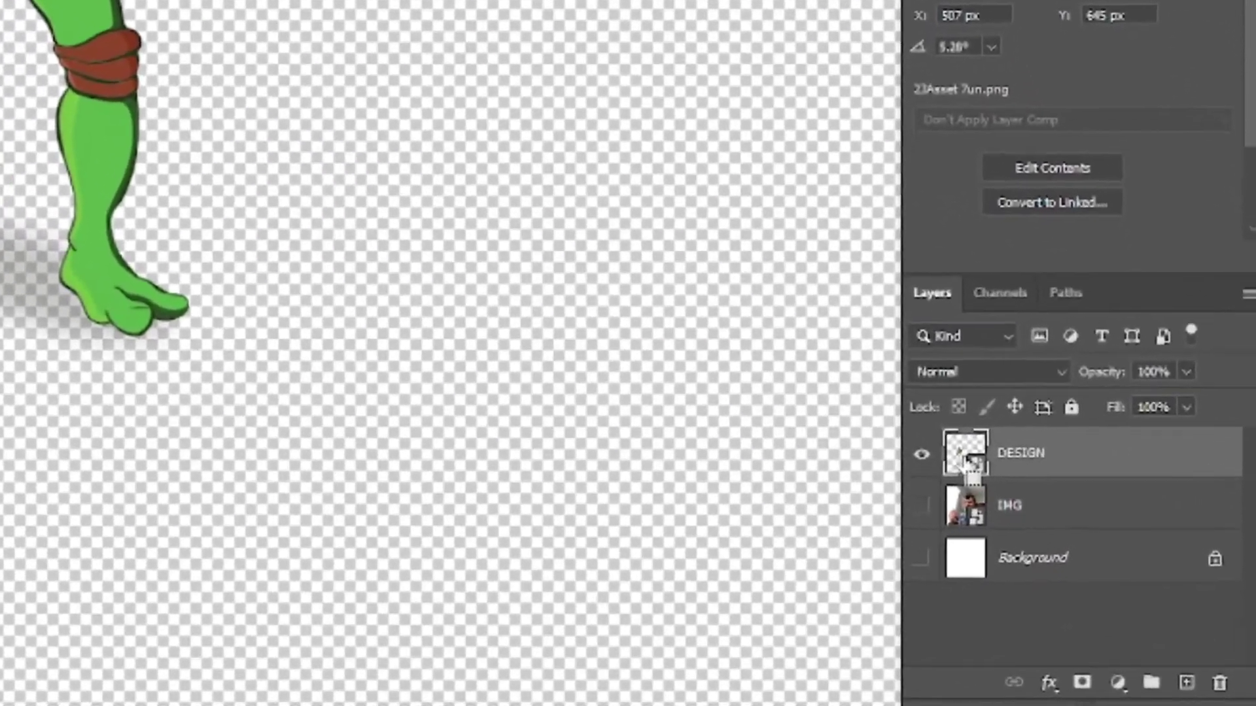
Load the DESIGN layer's outline as a selection and invert it to cover everything outside the turtle
ctrl+click(1019, 506)
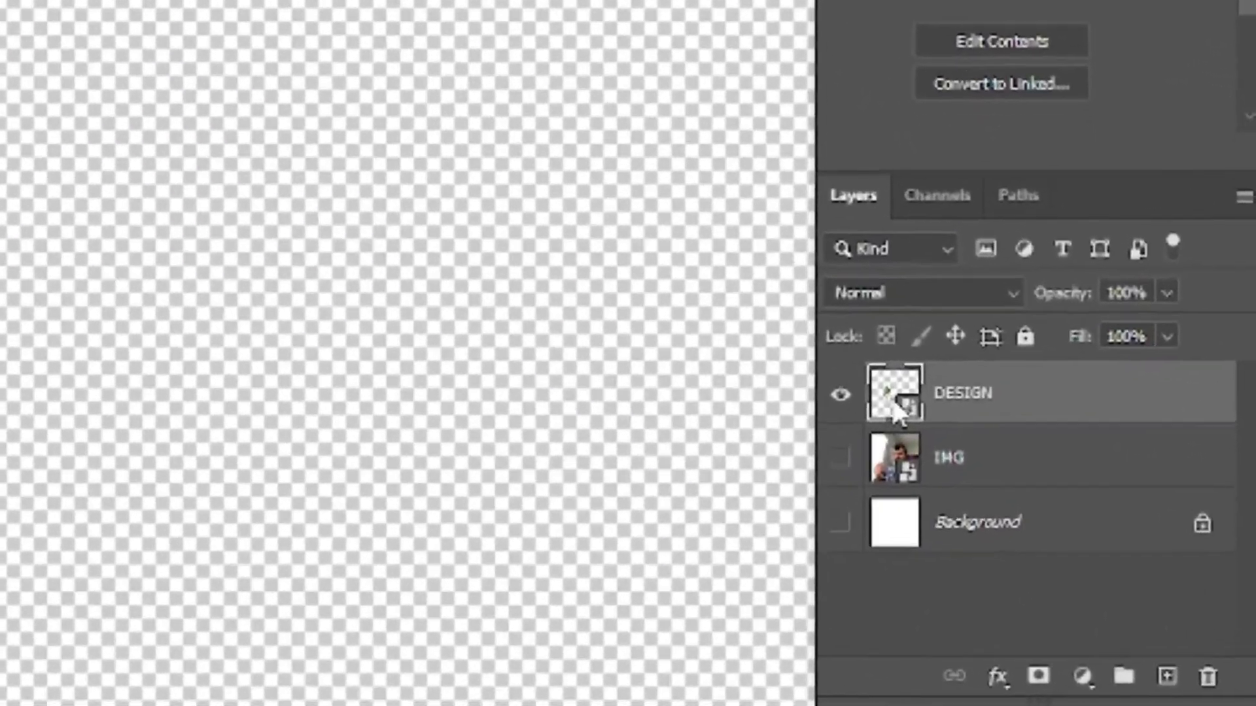
click(155, 6)
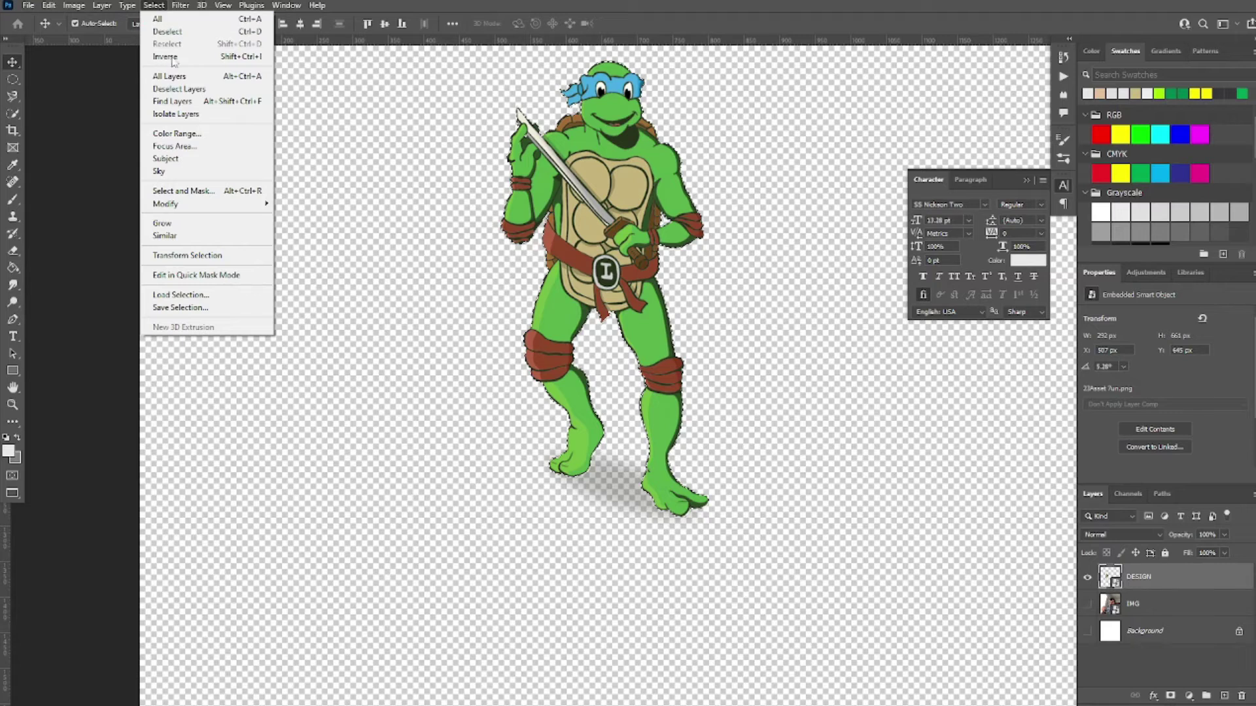
click(166, 57)
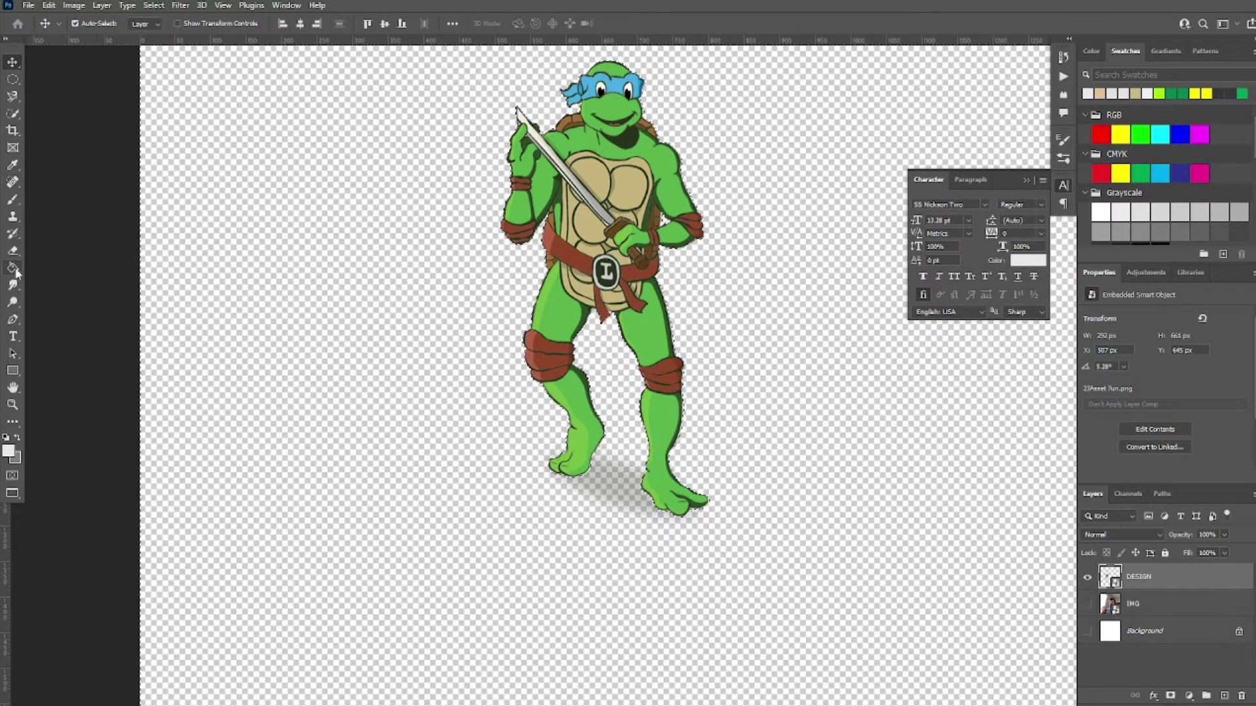
Rasterize the DESIGN layer and erase the drop shadow between the turtle's feet
click(13, 252)
click(620, 478)
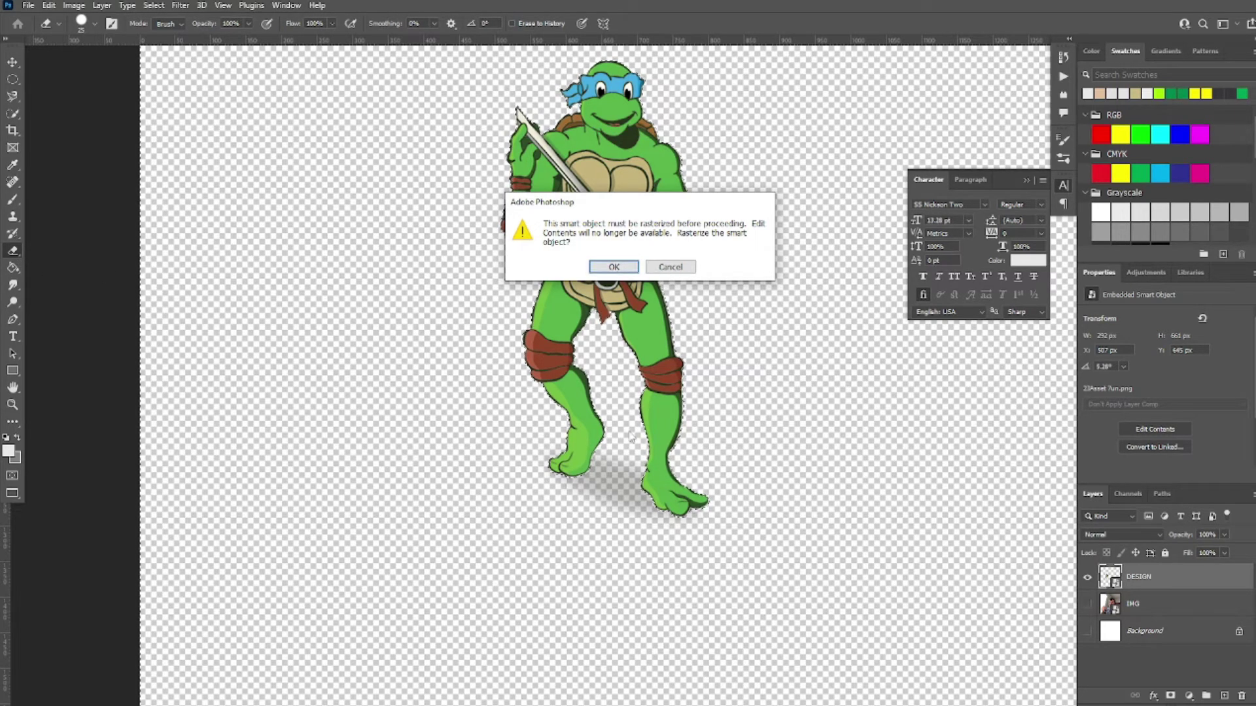
click(611, 267)
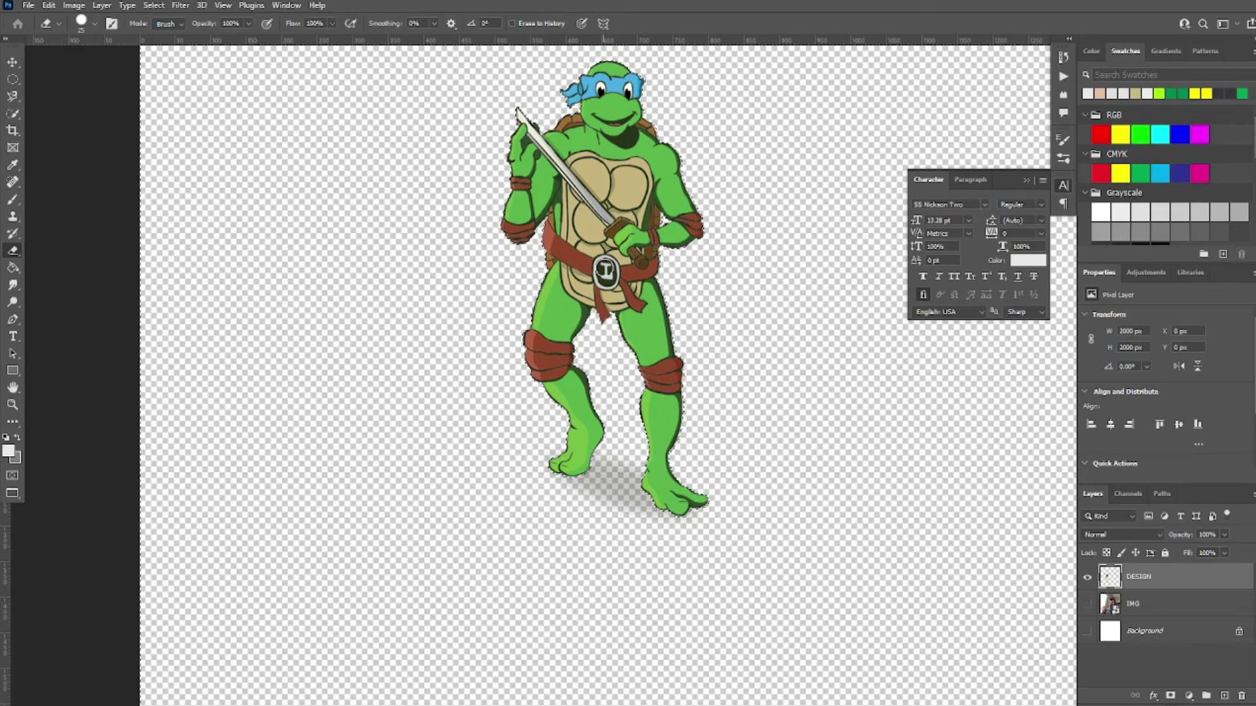
key(Delete)
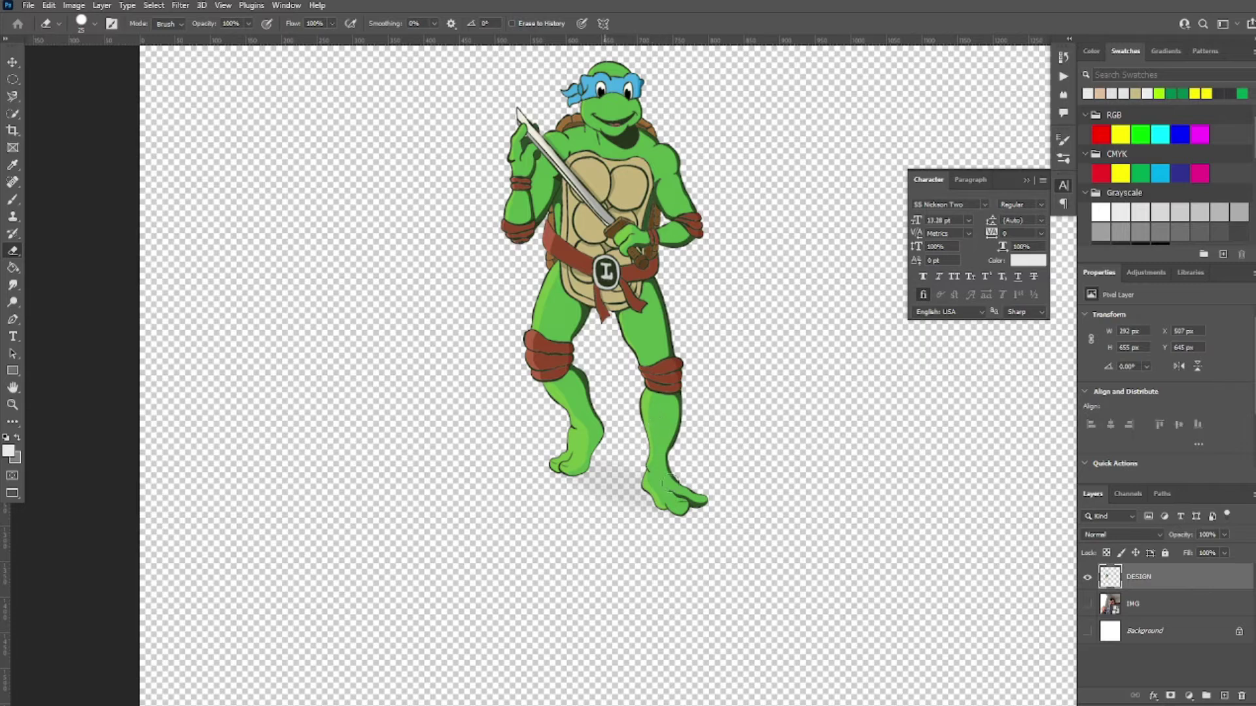
scroll(575, 481, up, 5)
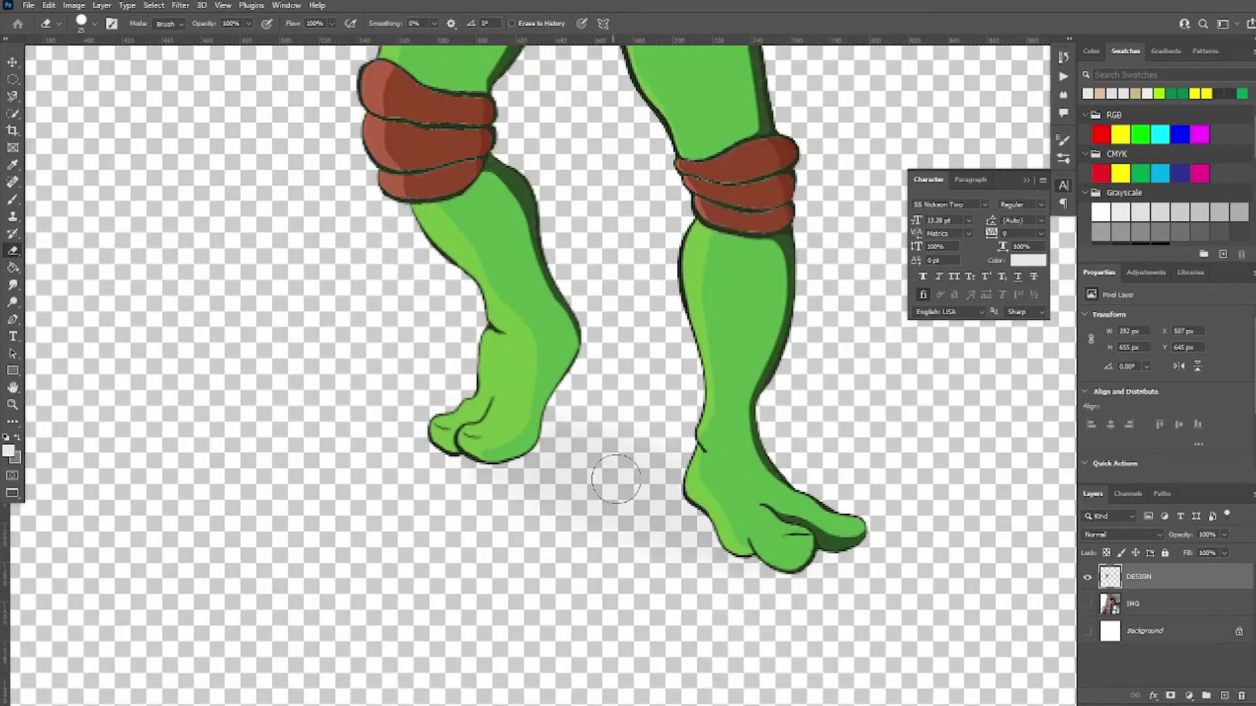
scroll(616, 479, down, 5)
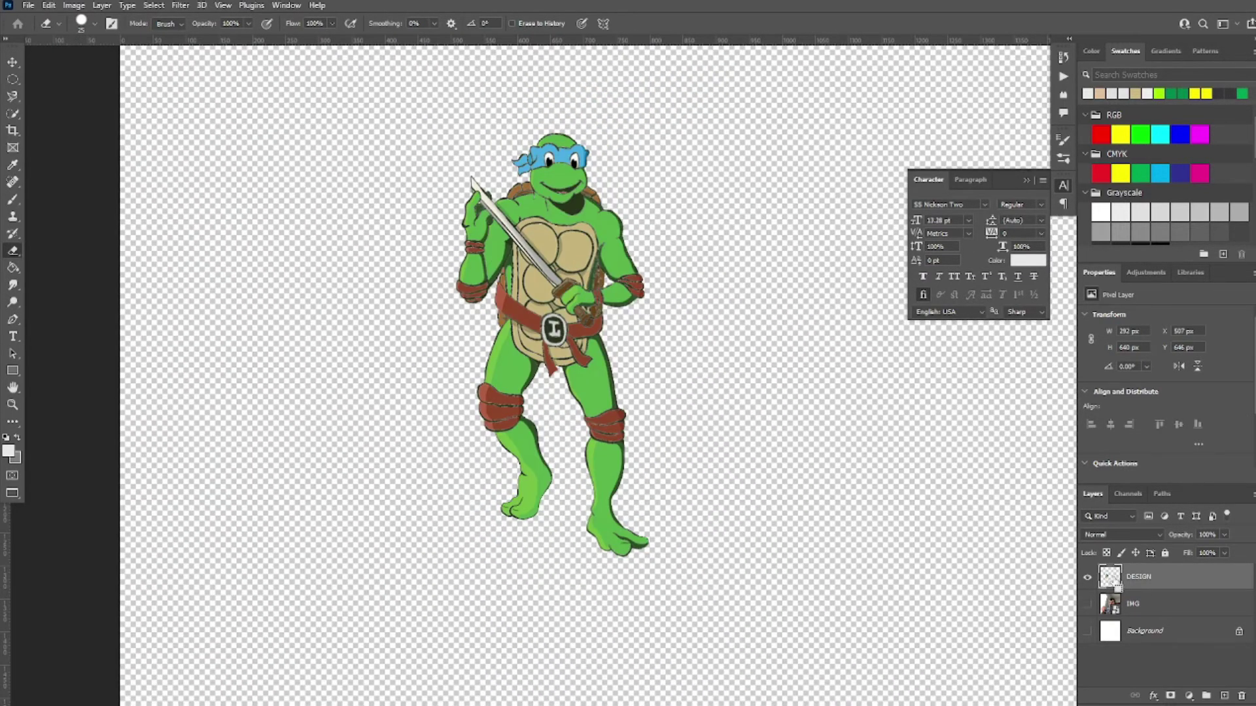
Select the outline of the shadow-free turtle and expand the selection by 15 pixels
ctrl+click(1112, 578)
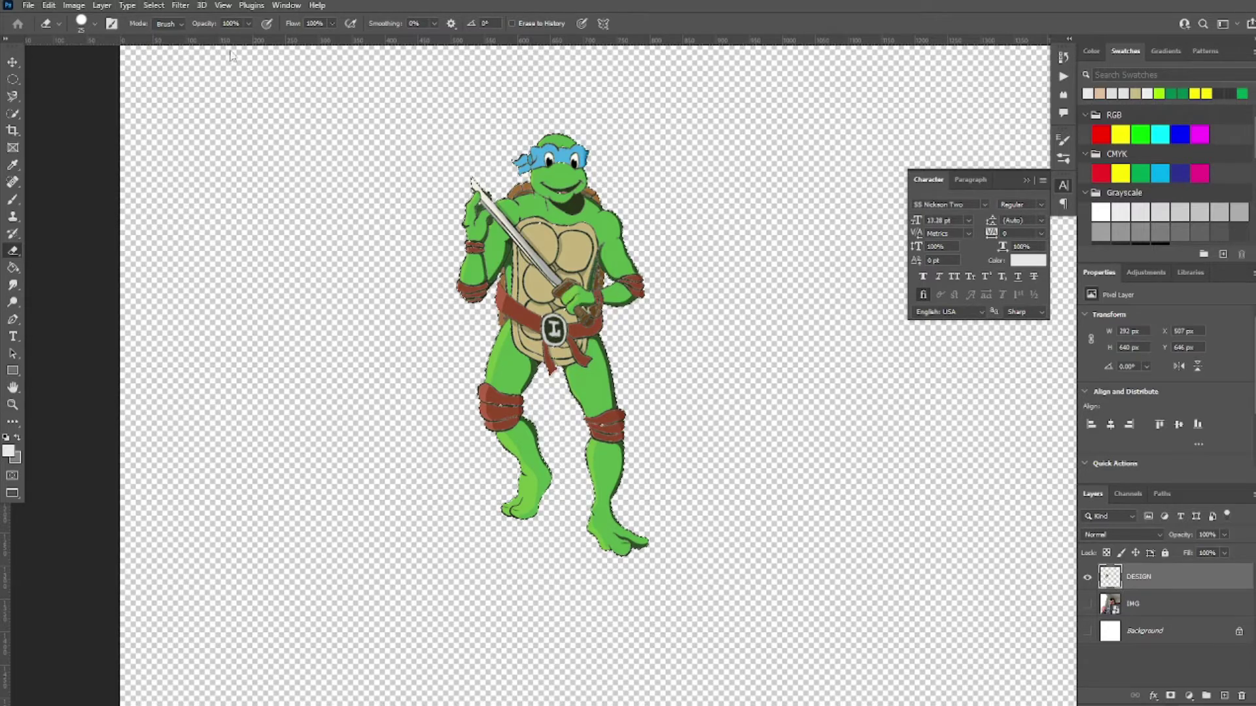
click(153, 6)
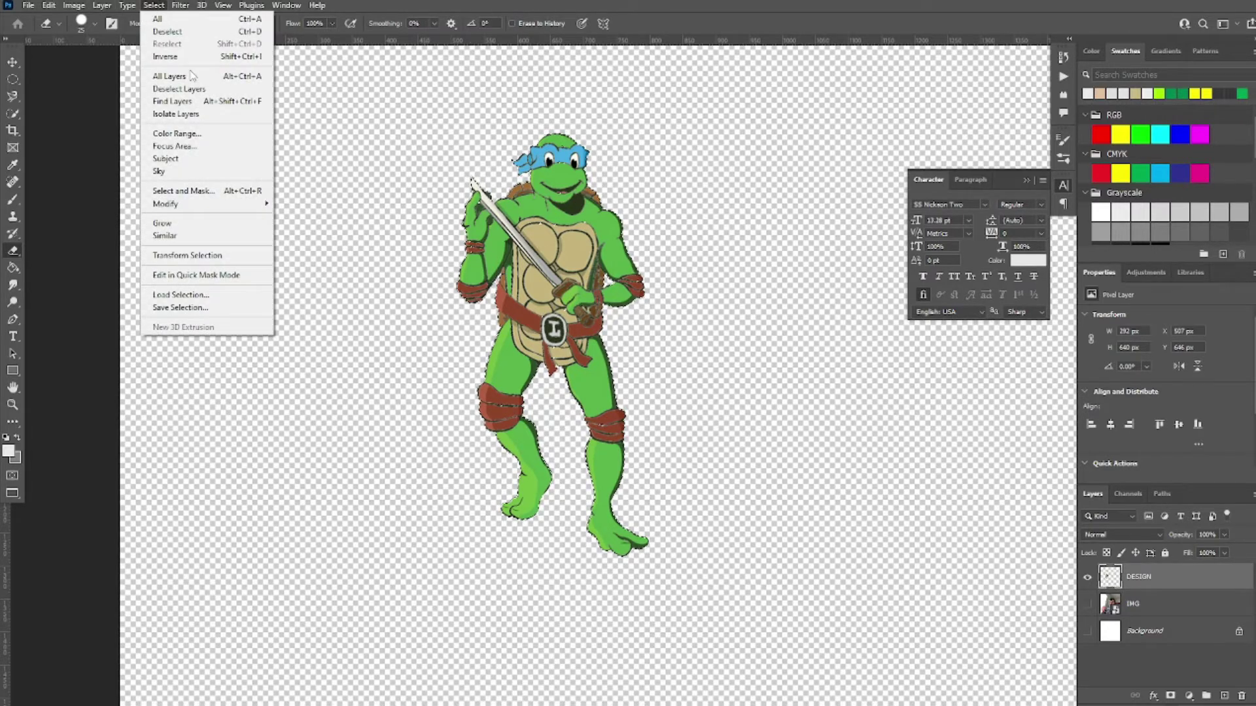
mouse_move(190, 211)
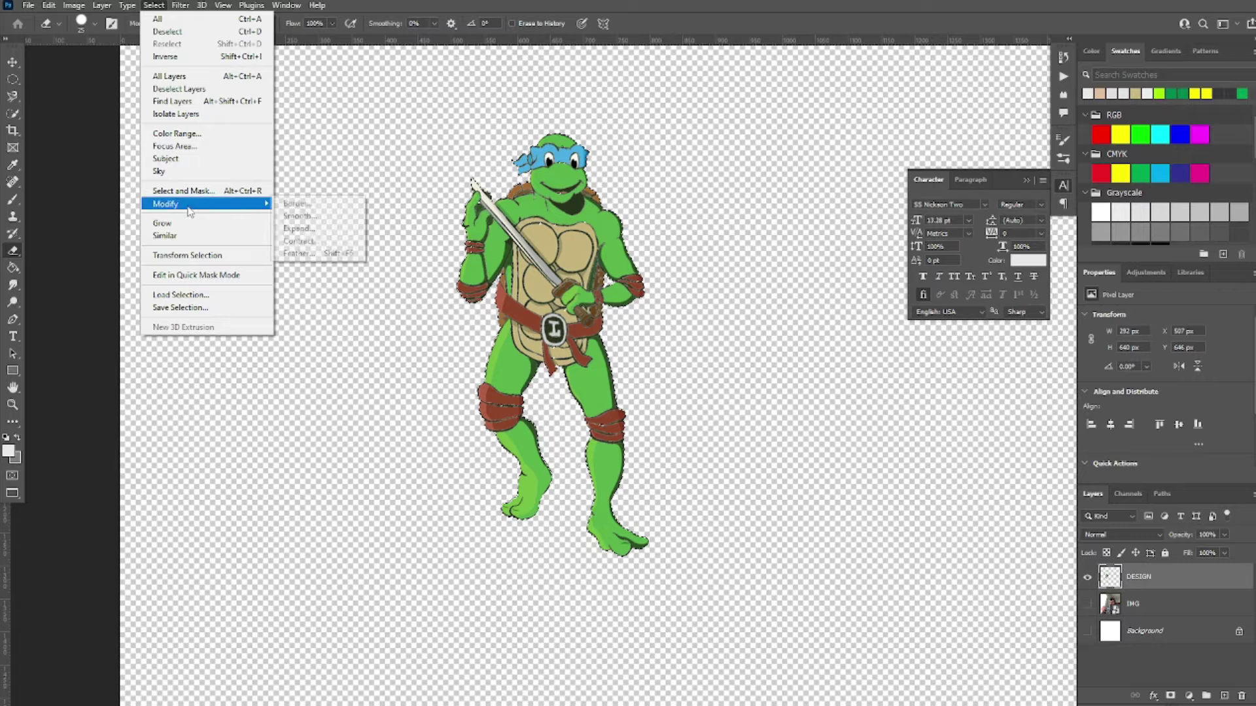
click(300, 228)
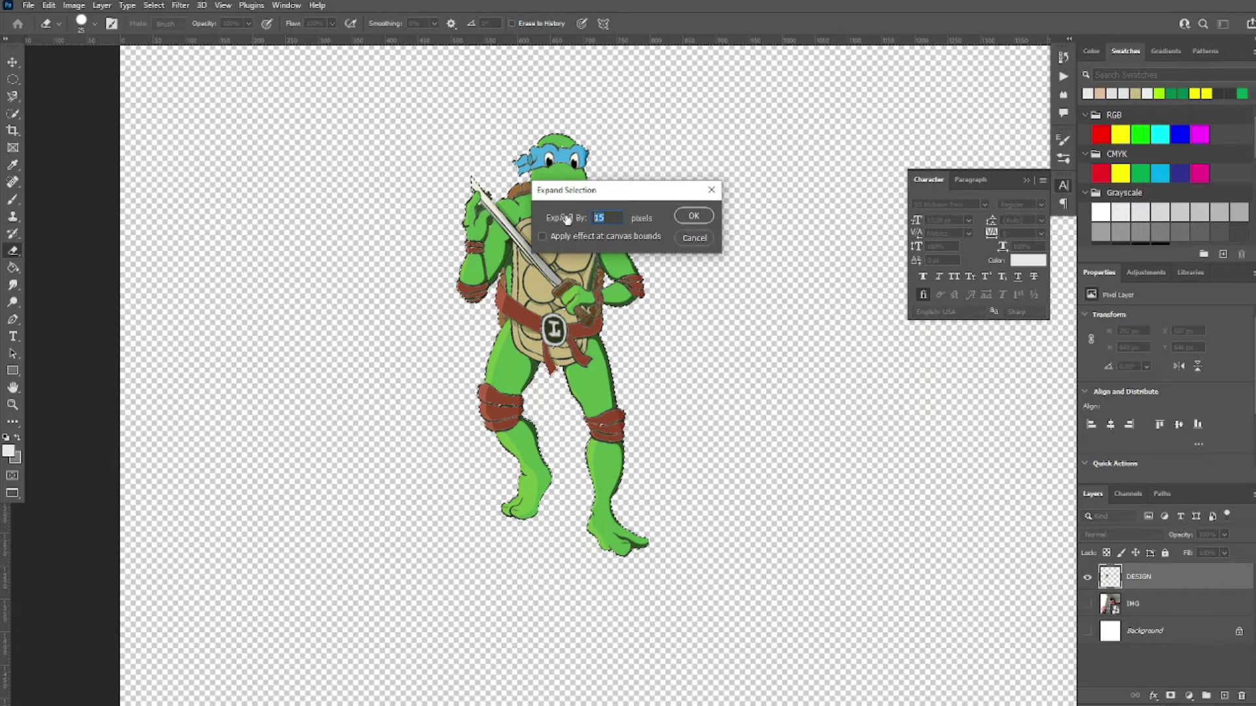
key(Return)
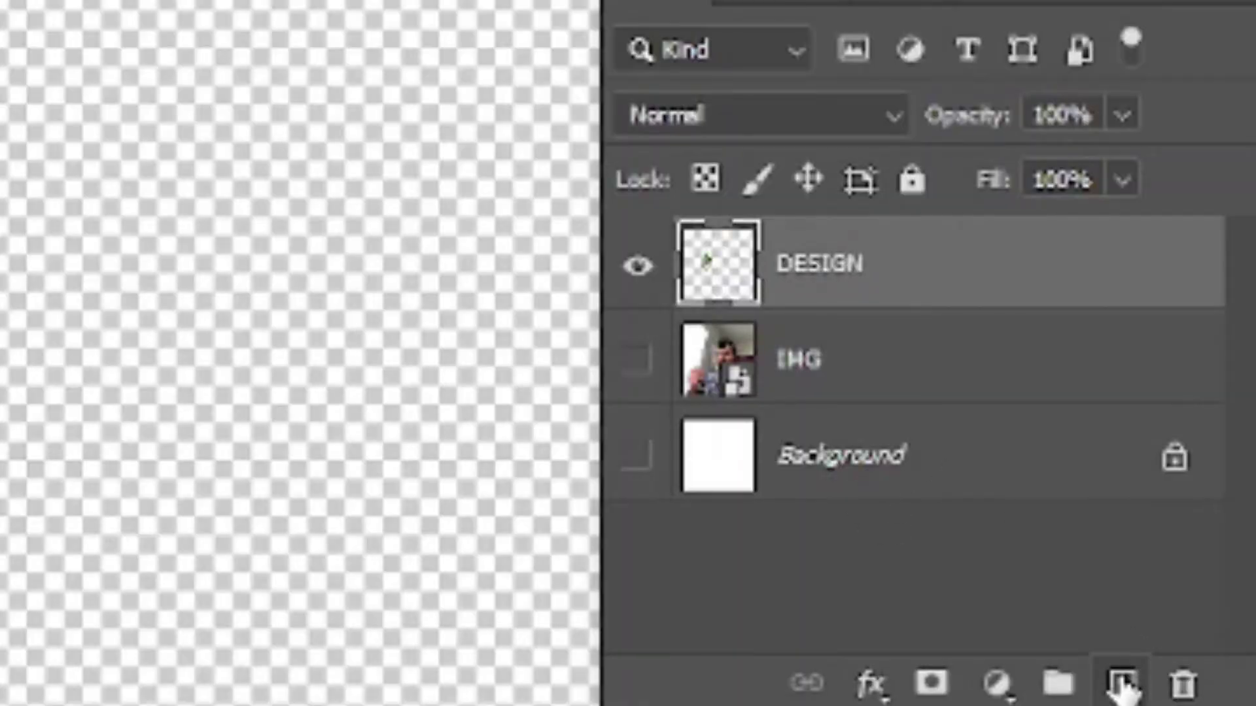
Add a new layer beneath DESIGN and name it STICKER
click(1122, 684)
drag(874, 266, 840, 350)
double_click(837, 353)
text(STICKER)
key(Return)
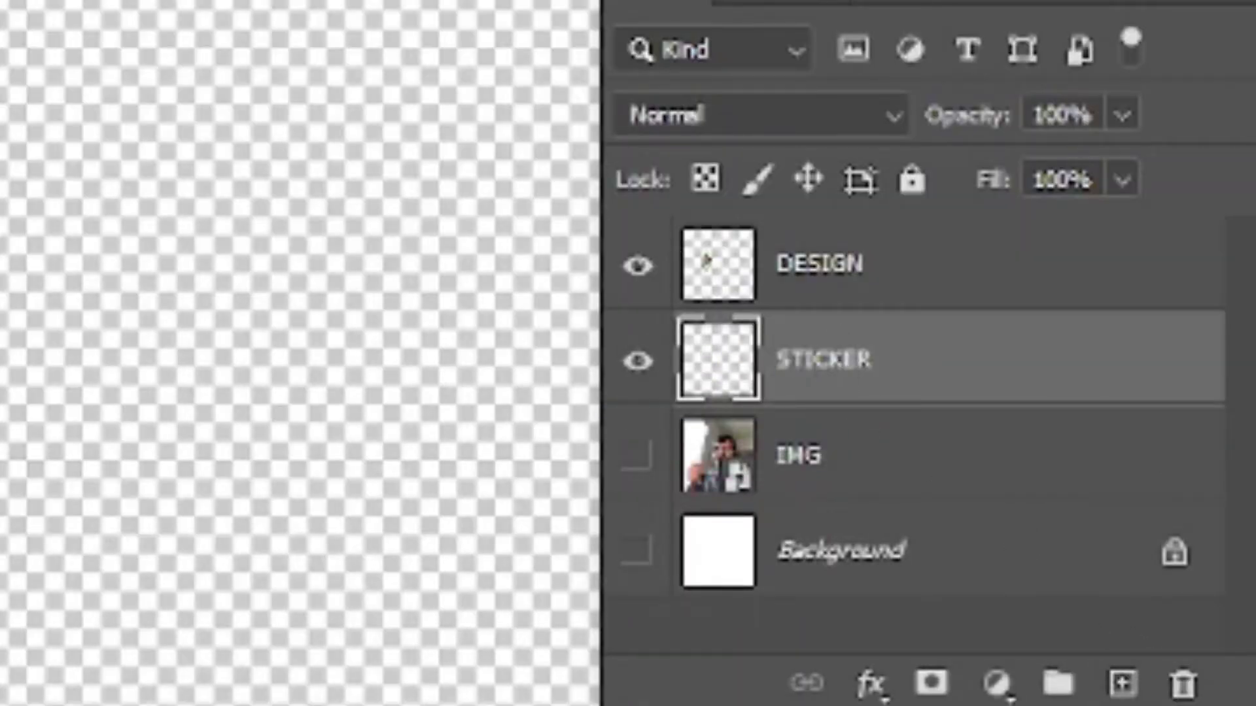
Set the foreground color to light grey e3e3e3 and fill the expanded selection on the STICKER layer
click(9, 450)
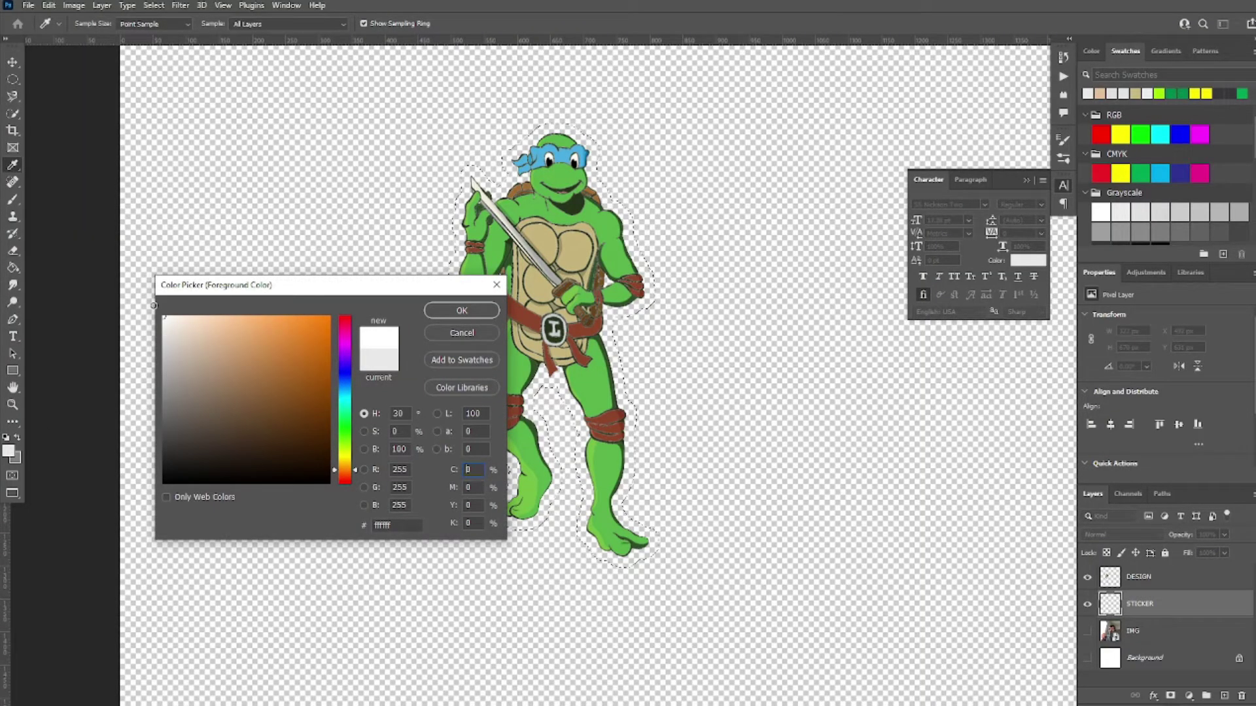
drag(155, 319, 157, 334)
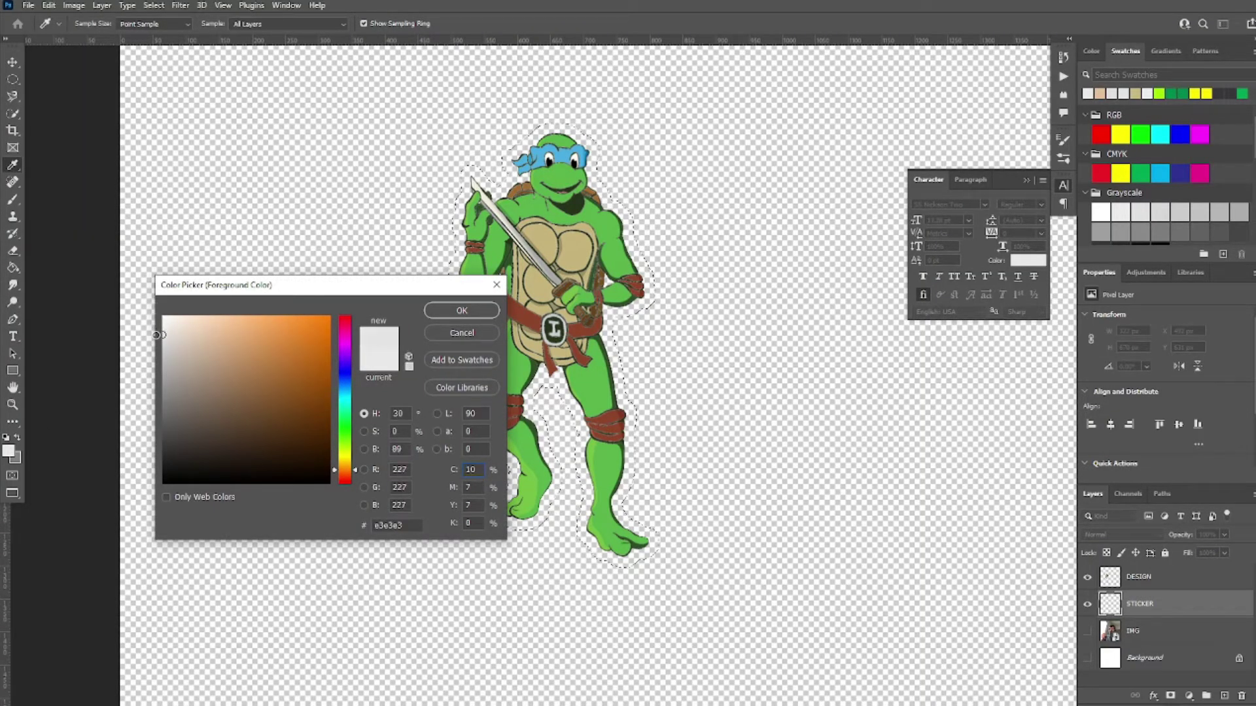
click(462, 310)
key(g)
click(531, 407)
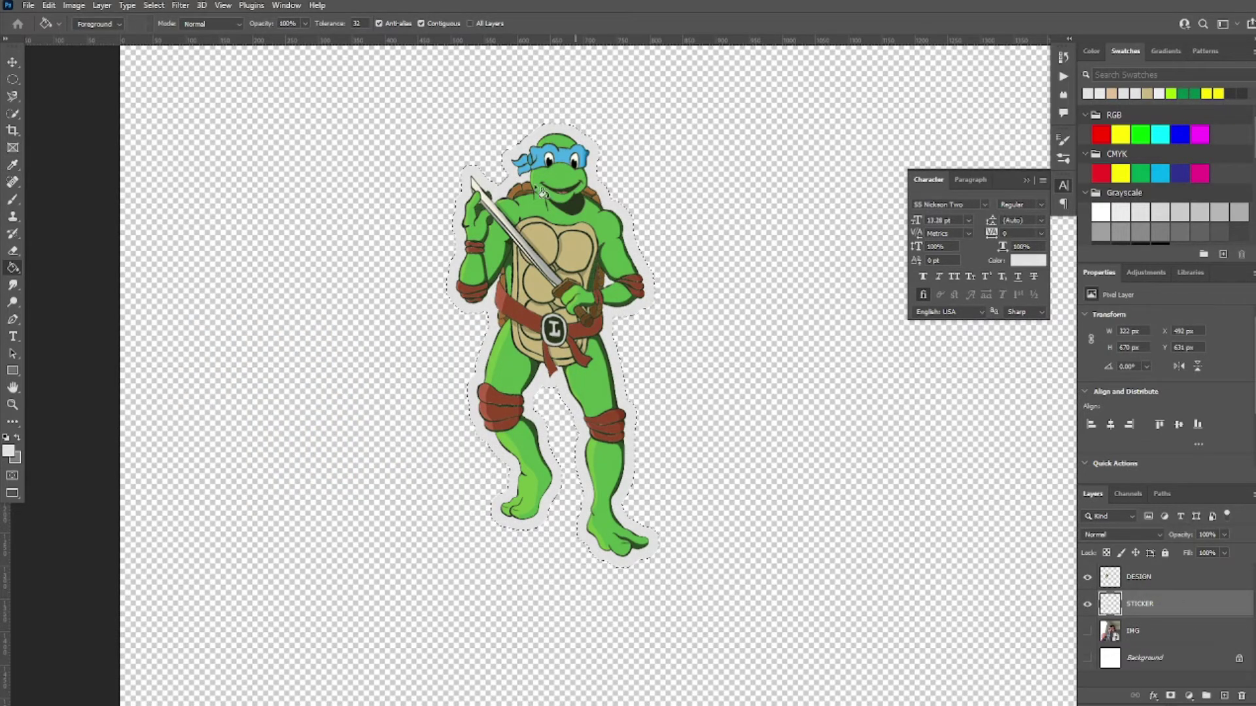
Clear the selection and make the IMG and Background layers visible again
click(12, 62)
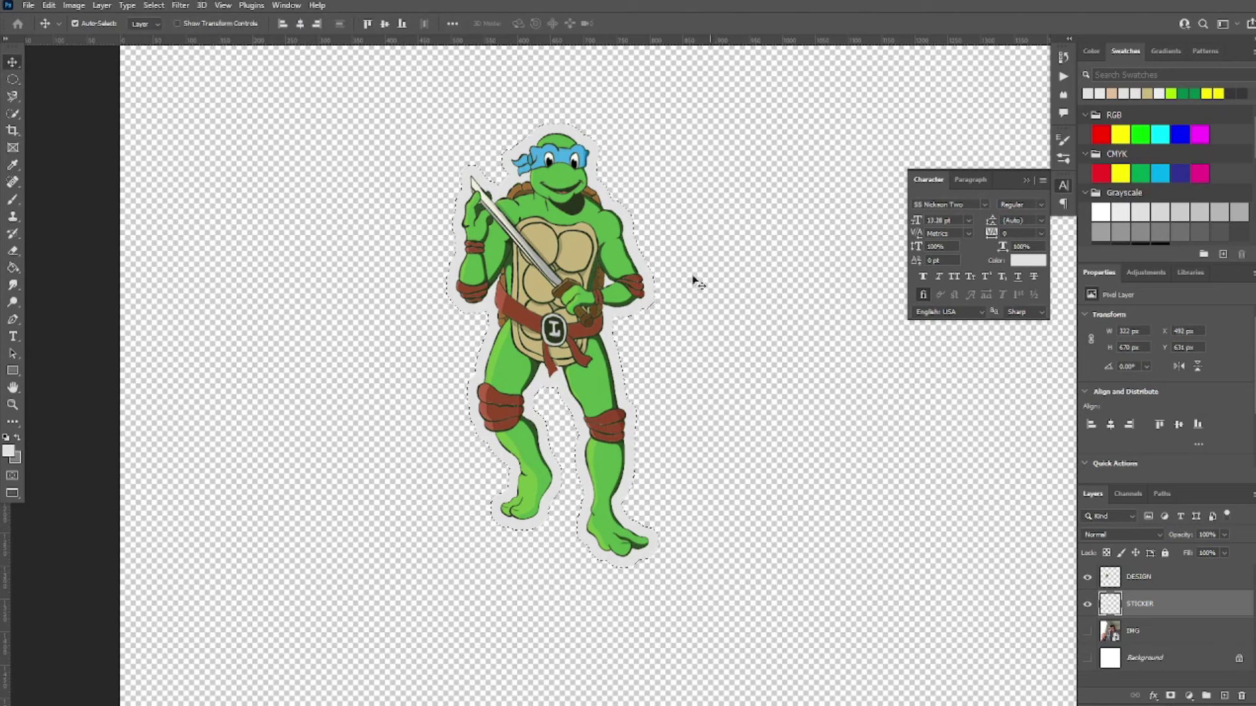
key(ctrl+d)
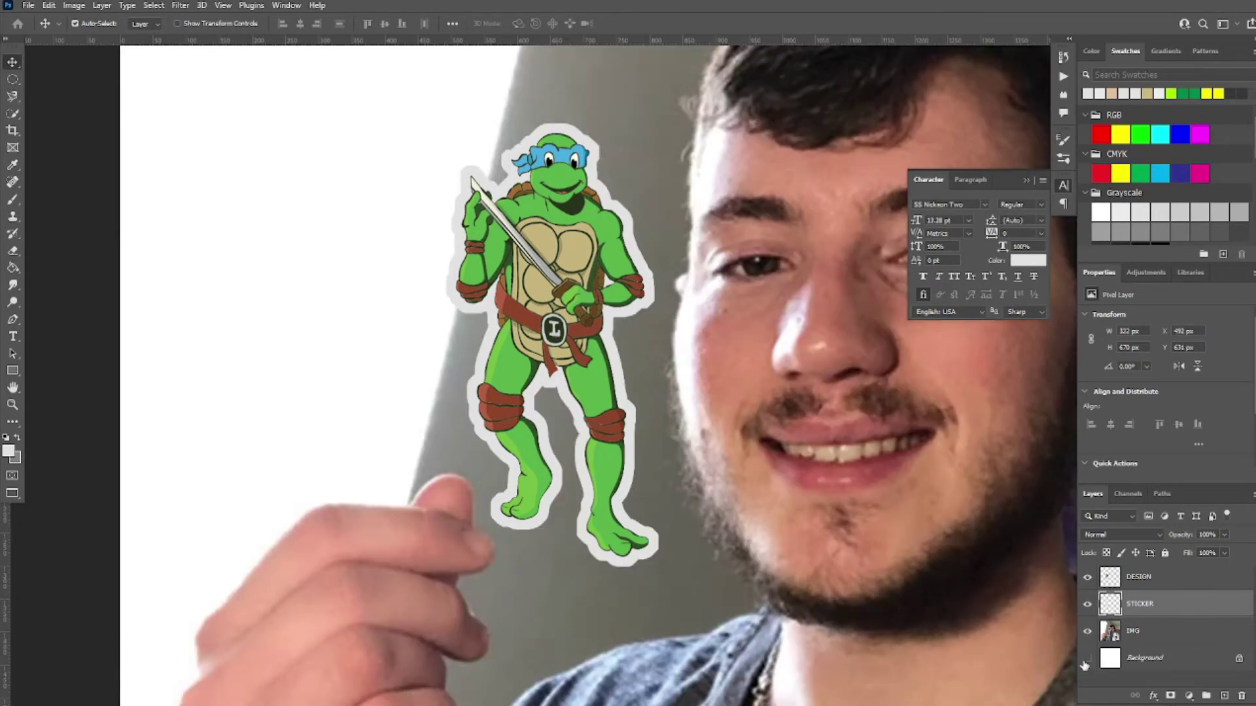
scroll(737, 508, down, 4)
Try moving one of the sticker's layers on its own and undo the move
drag(573, 335, 677, 336)
key(ctrl+z)
click(1146, 605)
key(ctrl+z)
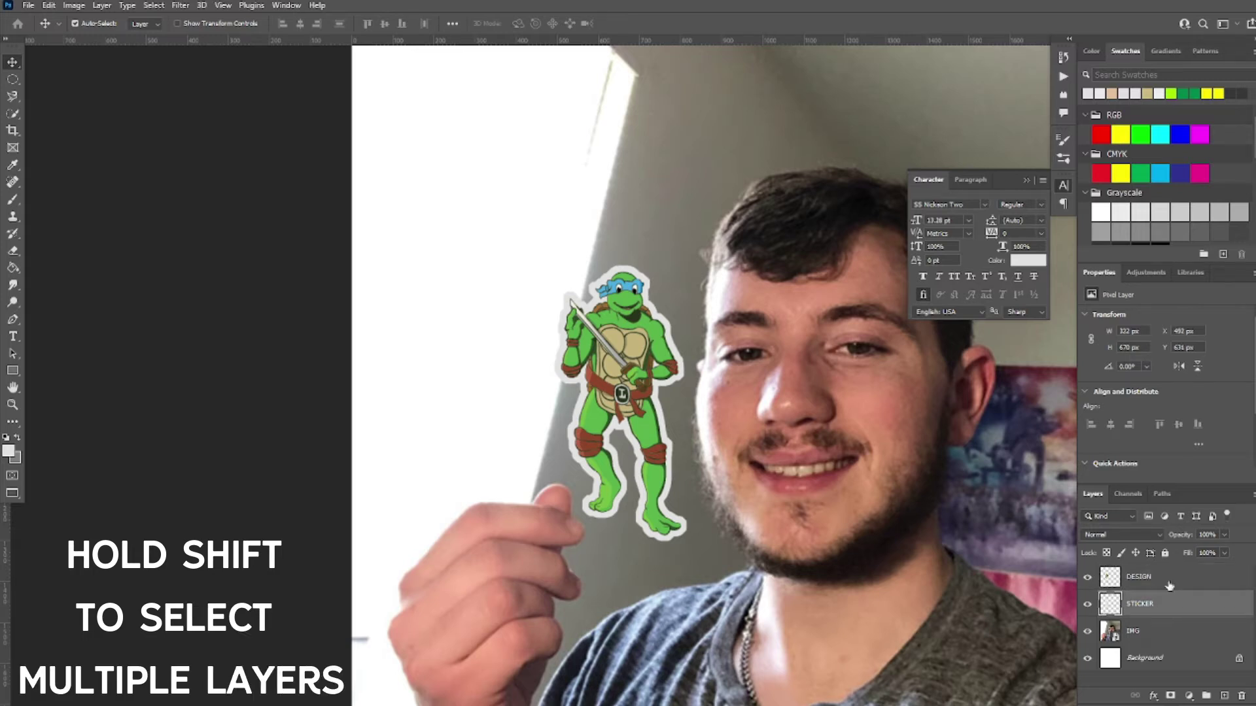
Select the DESIGN and STICKER layers together and move the sticker so its feet overlap the raised fingertips
shift+click(1169, 582)
drag(625, 375, 571, 383)
drag(572, 382, 575, 385)
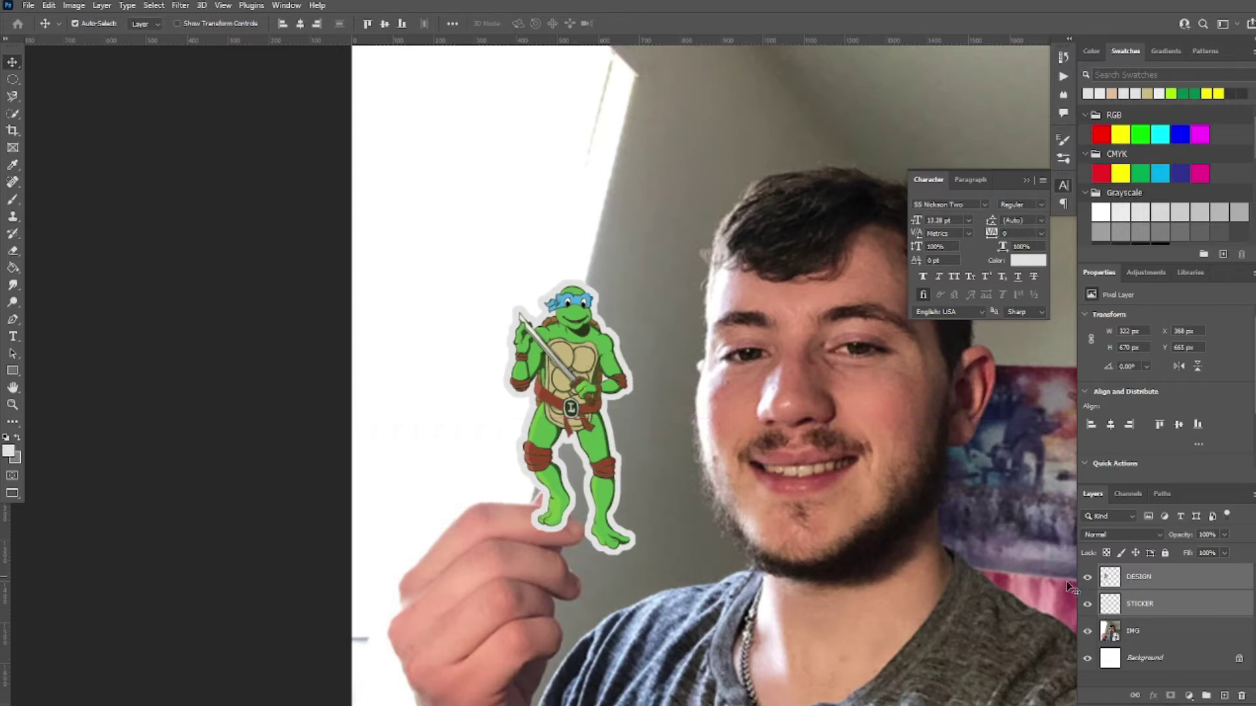
Hide the DESIGN and STICKER layers so the hand in the photo is unobstructed
click(1155, 635)
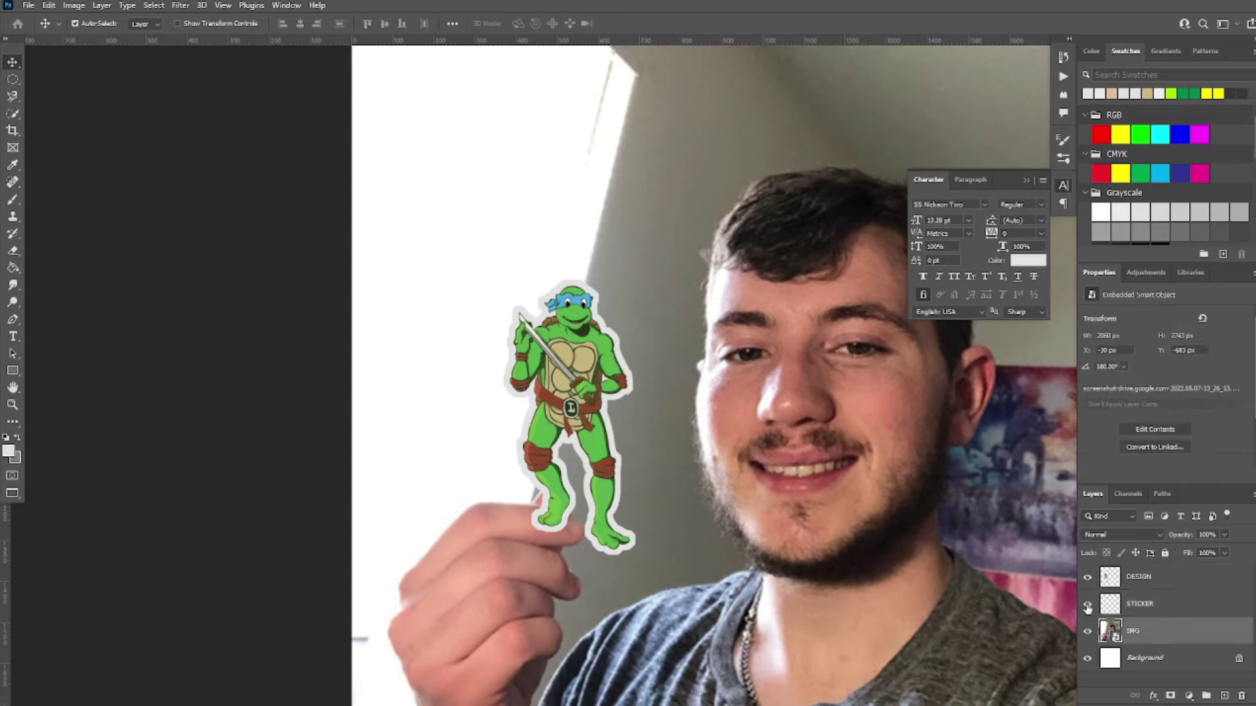
click(1087, 578)
click(1087, 604)
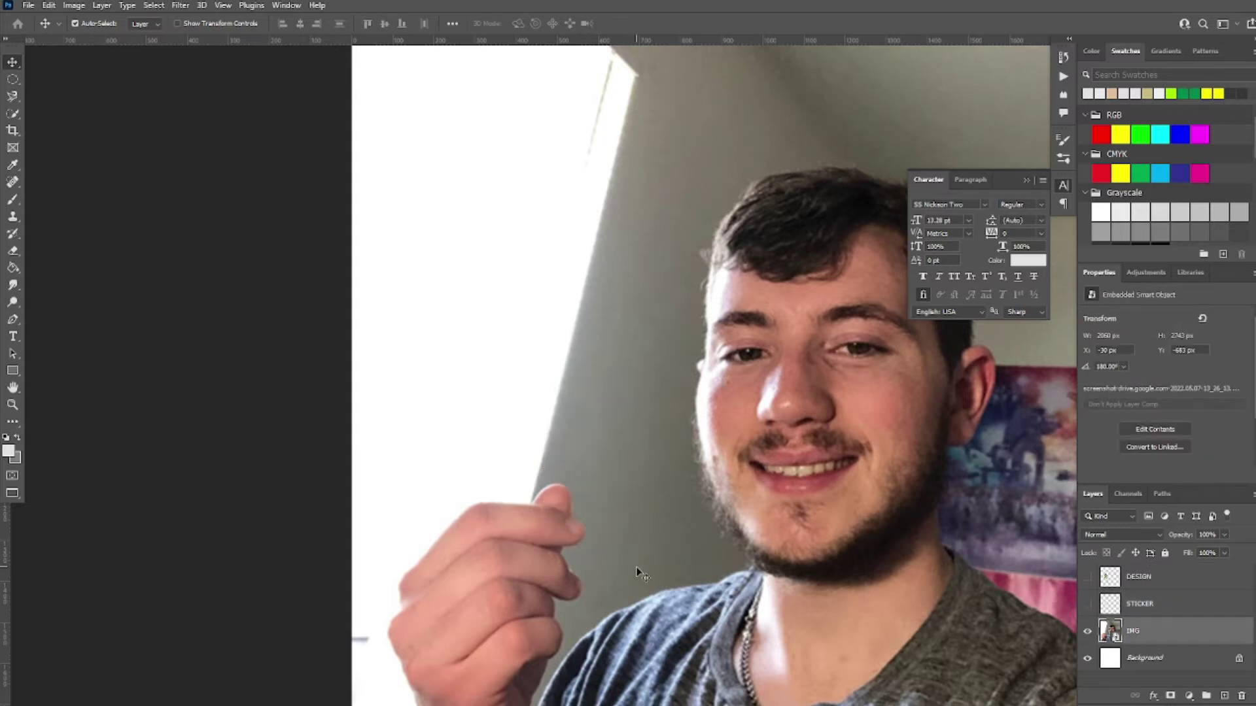
scroll(552, 527, up, 3)
drag(549, 526, 581, 436)
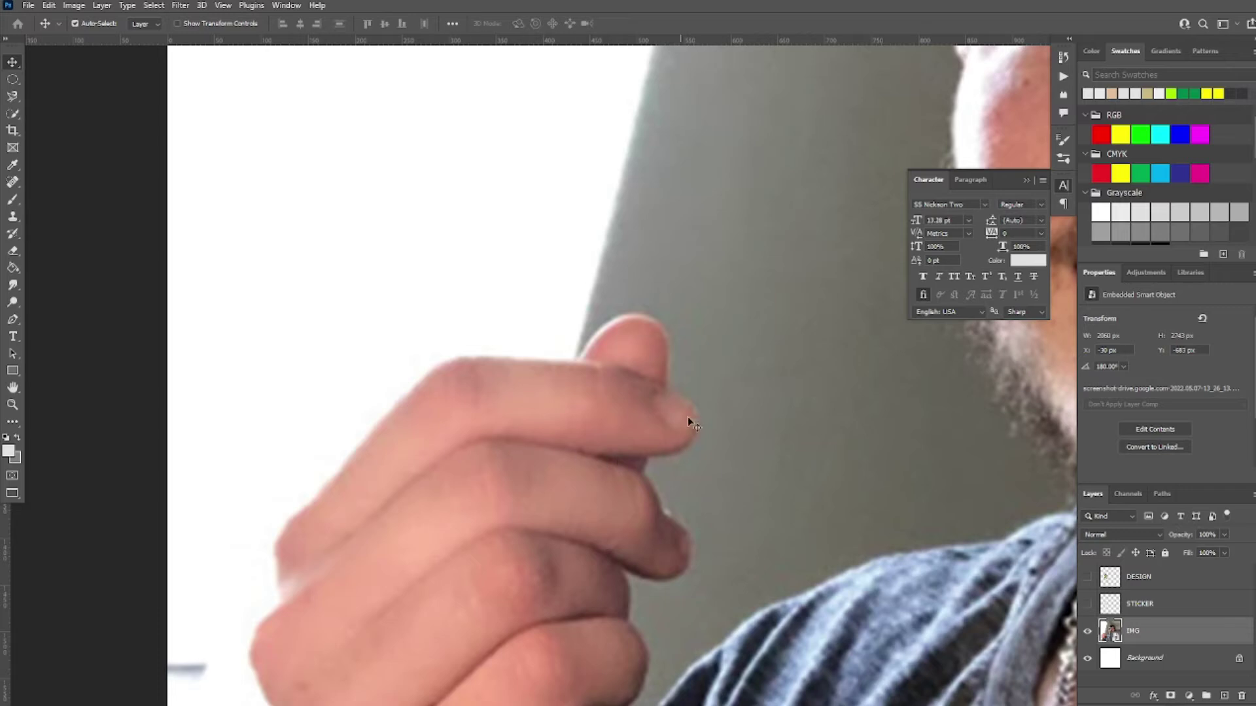
click(1143, 577)
click(1088, 578)
click(1088, 603)
click(1087, 604)
click(1088, 577)
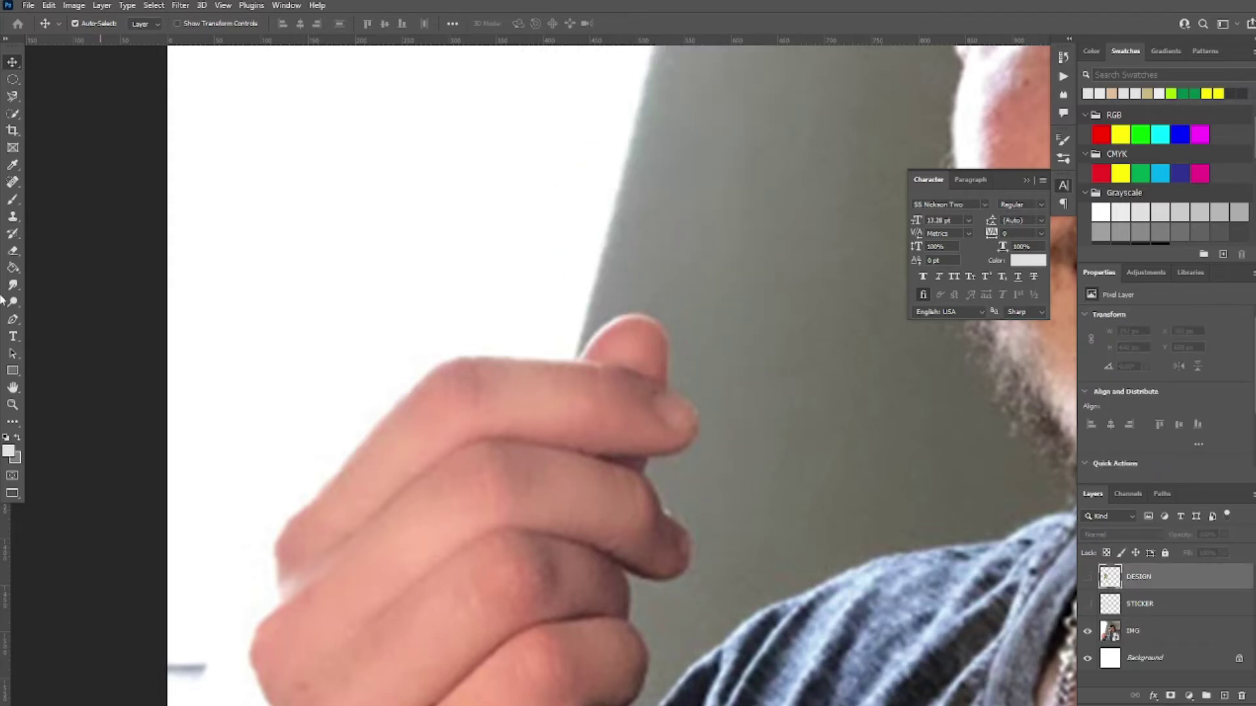
Trace a closed selection around the index finger with the Magnetic Lasso tool, from the knuckle to the fingertip and back
right_click(13, 98)
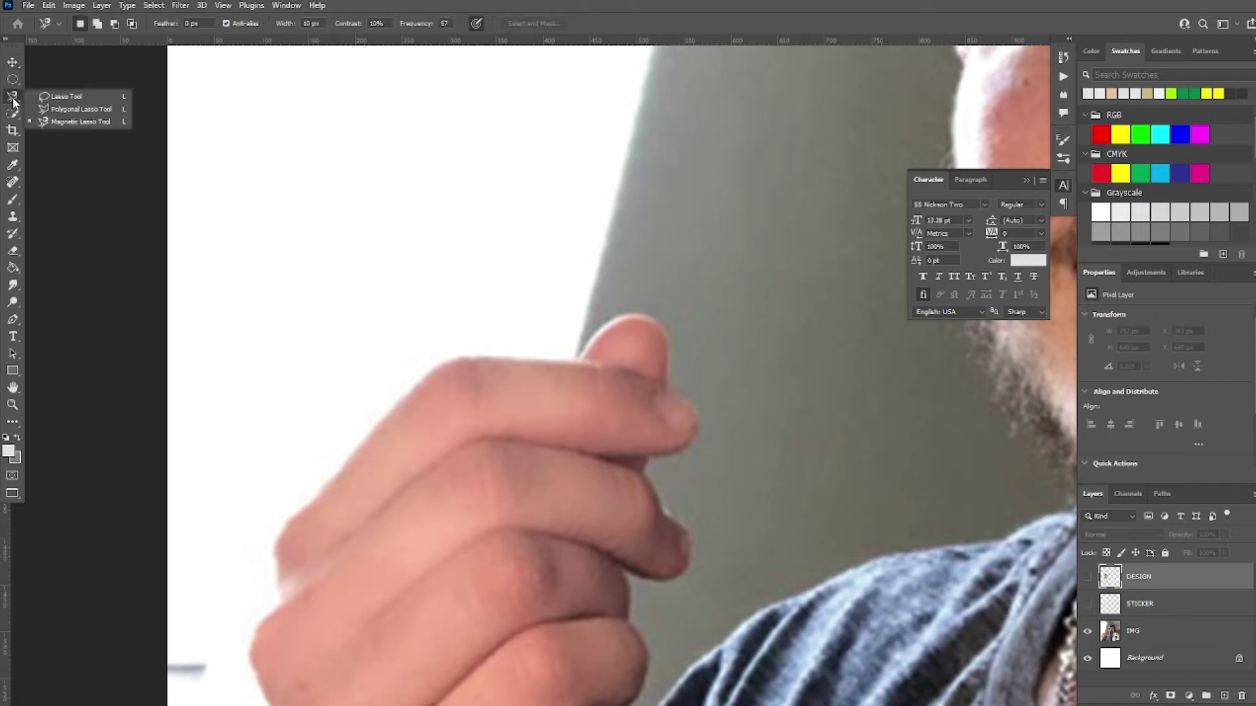
click(72, 124)
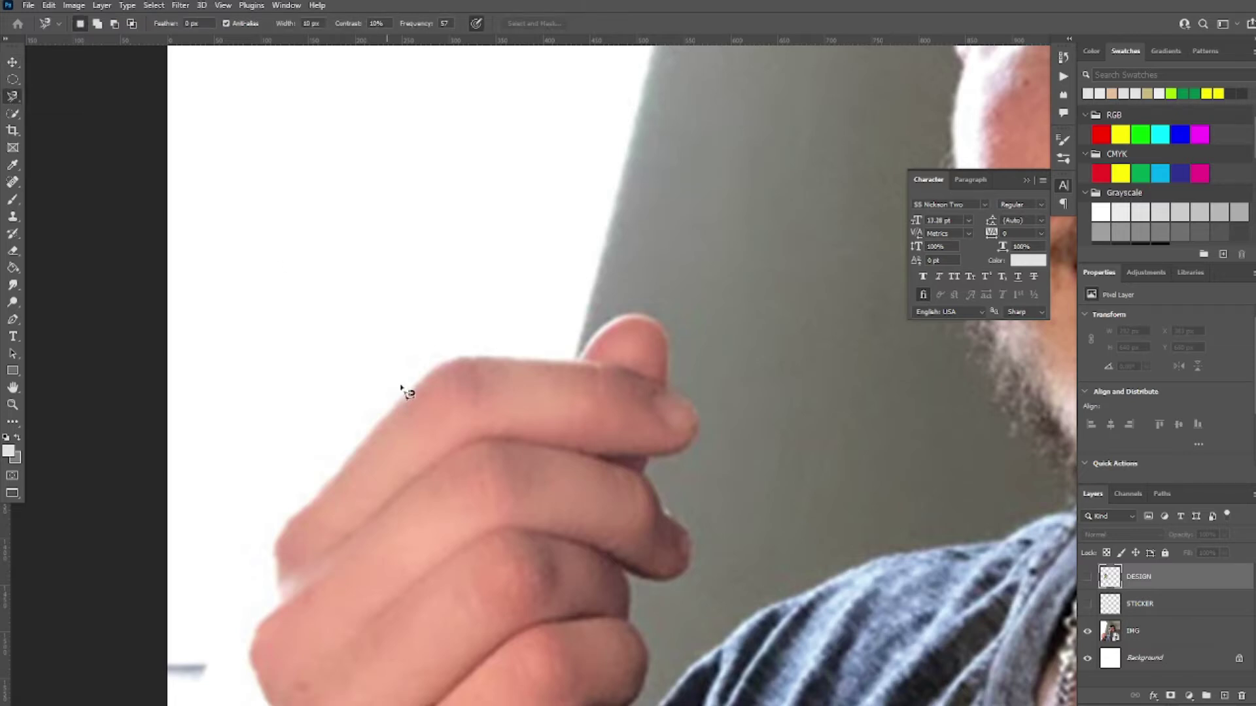
right_click(14, 102)
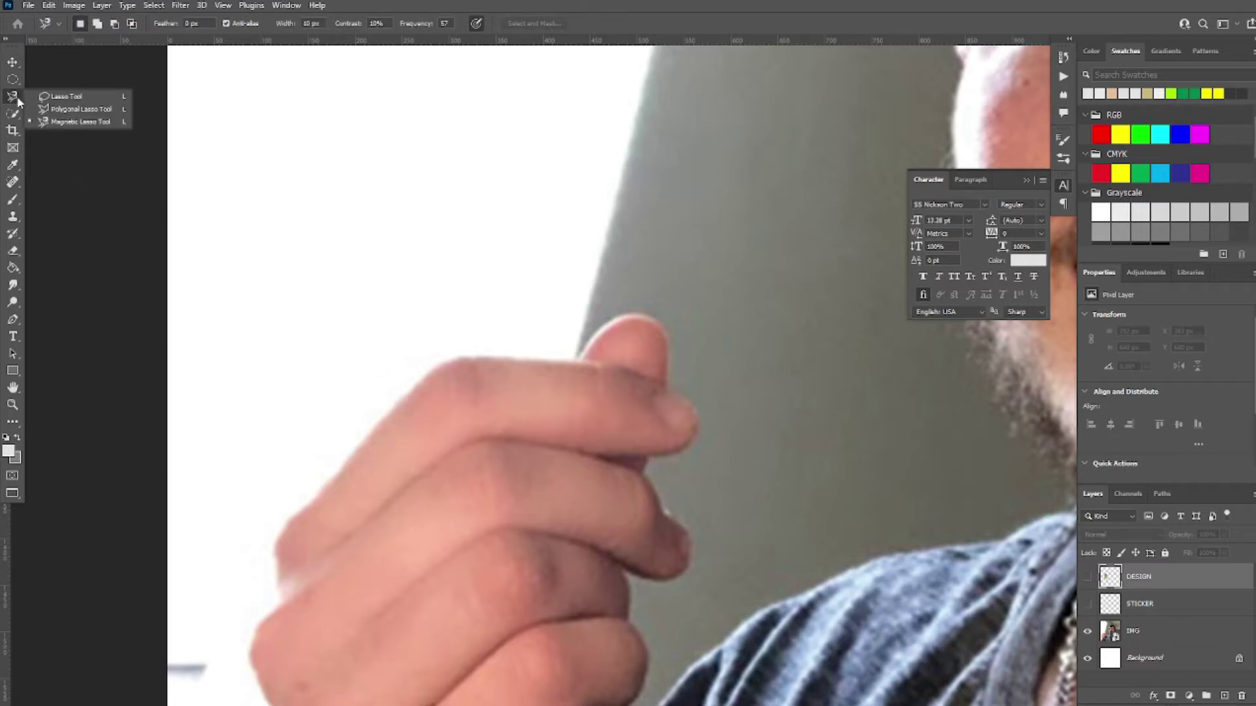
click(72, 122)
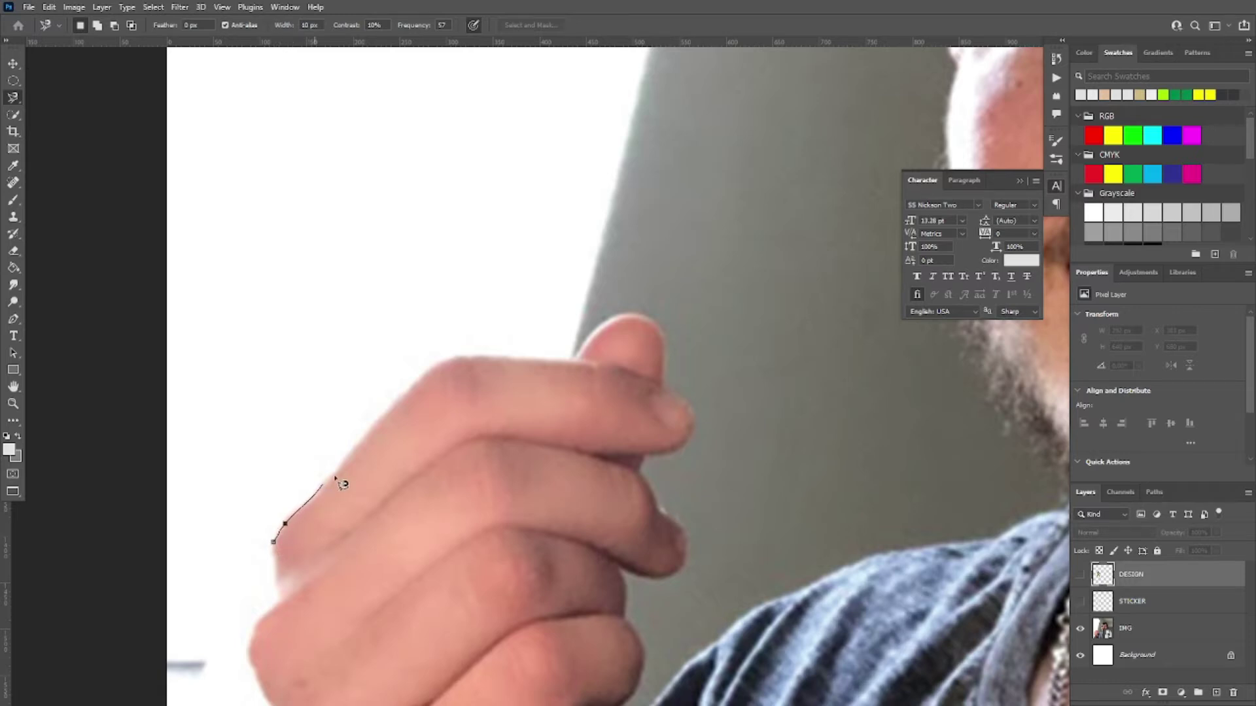
mouse_move(487, 356)
mouse_down()
mouse_move(624, 368)
mouse_move(671, 393)
mouse_up()
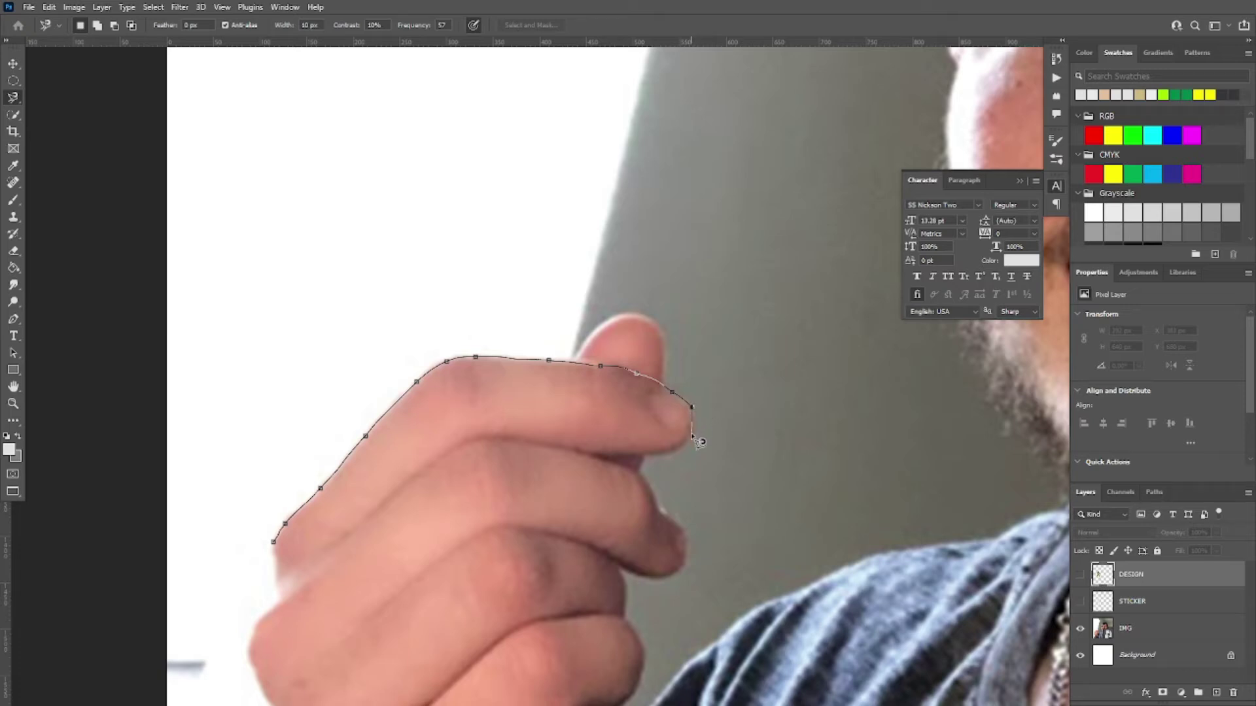
mouse_move(639, 460)
mouse_down()
mouse_move(507, 453)
mouse_move(432, 464)
mouse_move(380, 514)
mouse_move(300, 557)
mouse_up()
click(285, 553)
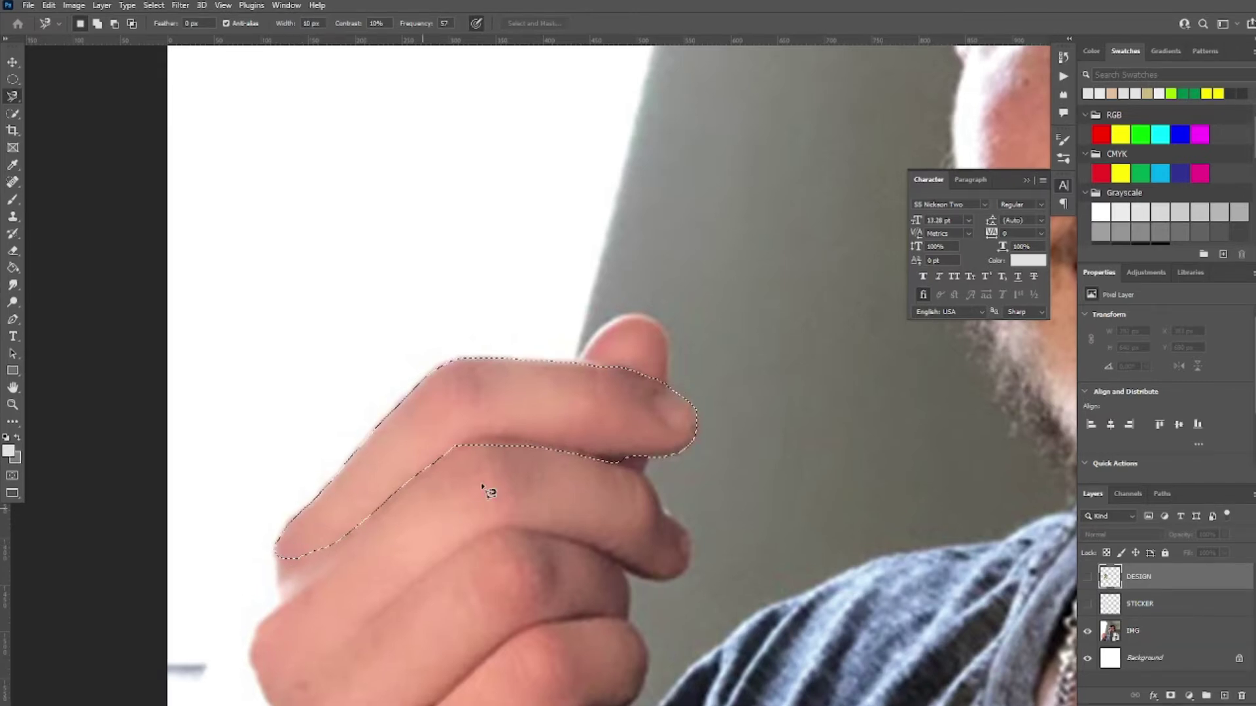
Refine the finger selection with the Lasso tool, subtracting the excess beside the thumb and adding the missed edge around the fingertip
right_click(13, 97)
click(42, 96)
scroll(695, 428, up, 3)
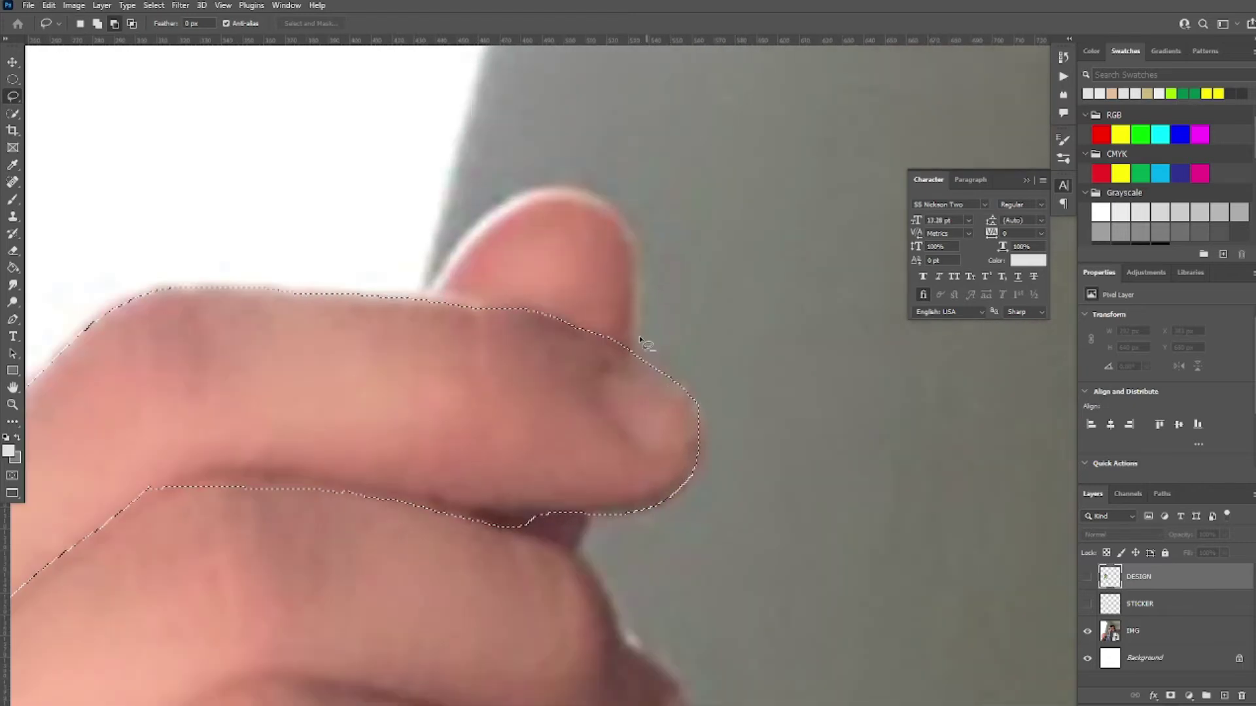
drag(678, 359, 667, 350)
right_click(14, 97)
click(65, 97)
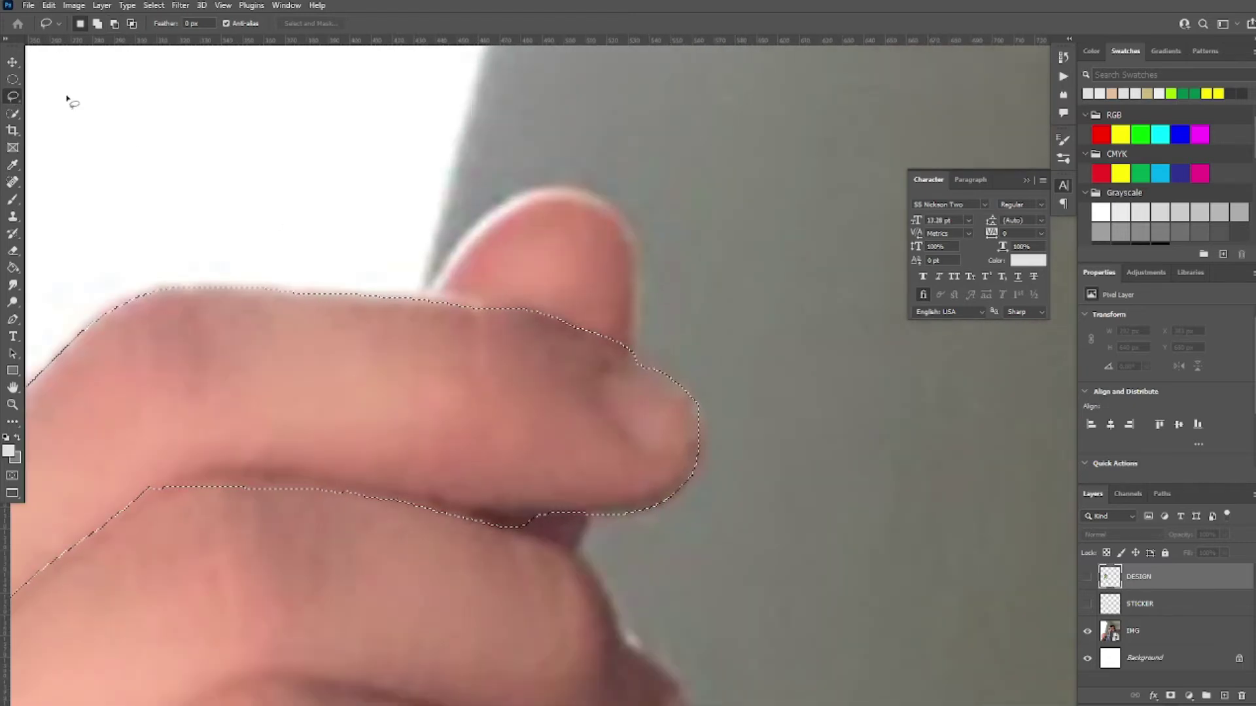
key(alt)
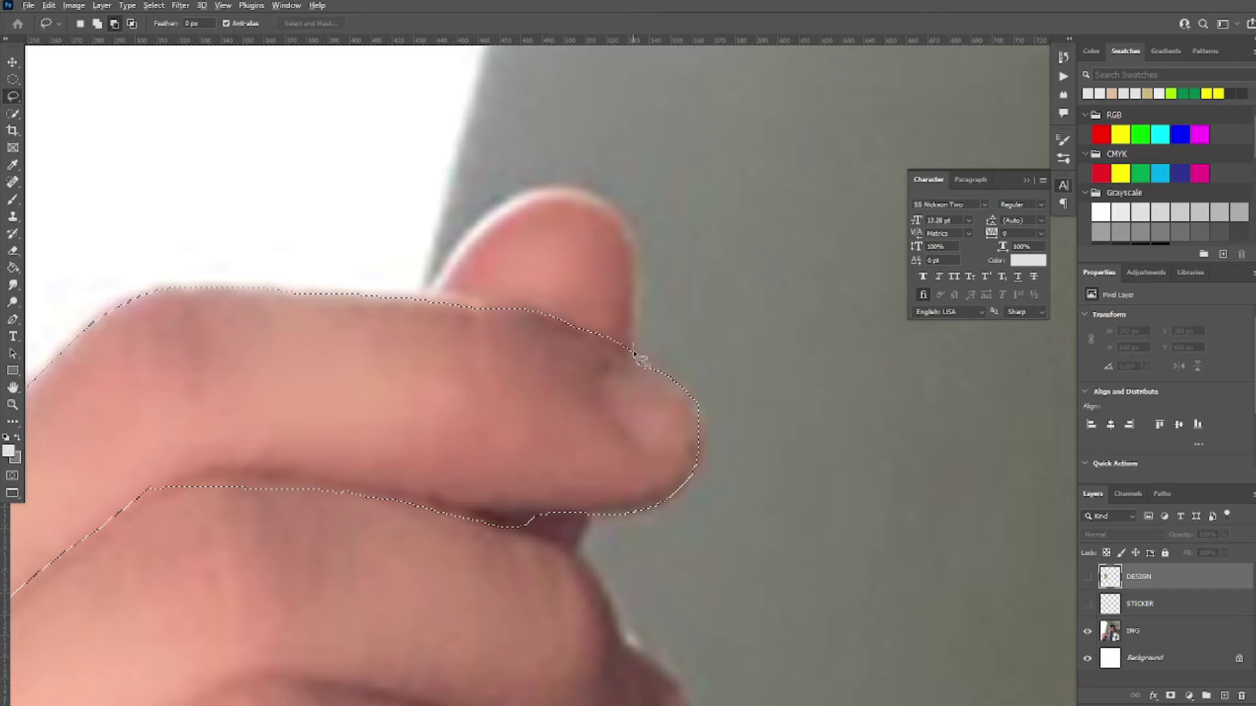
mouse_move(678, 381)
mouse_down()
mouse_move(700, 400)
mouse_move(677, 385)
mouse_move(704, 418)
mouse_move(702, 471)
mouse_move(639, 516)
mouse_move(581, 513)
mouse_move(546, 475)
mouse_move(598, 418)
mouse_up()
key(shift)
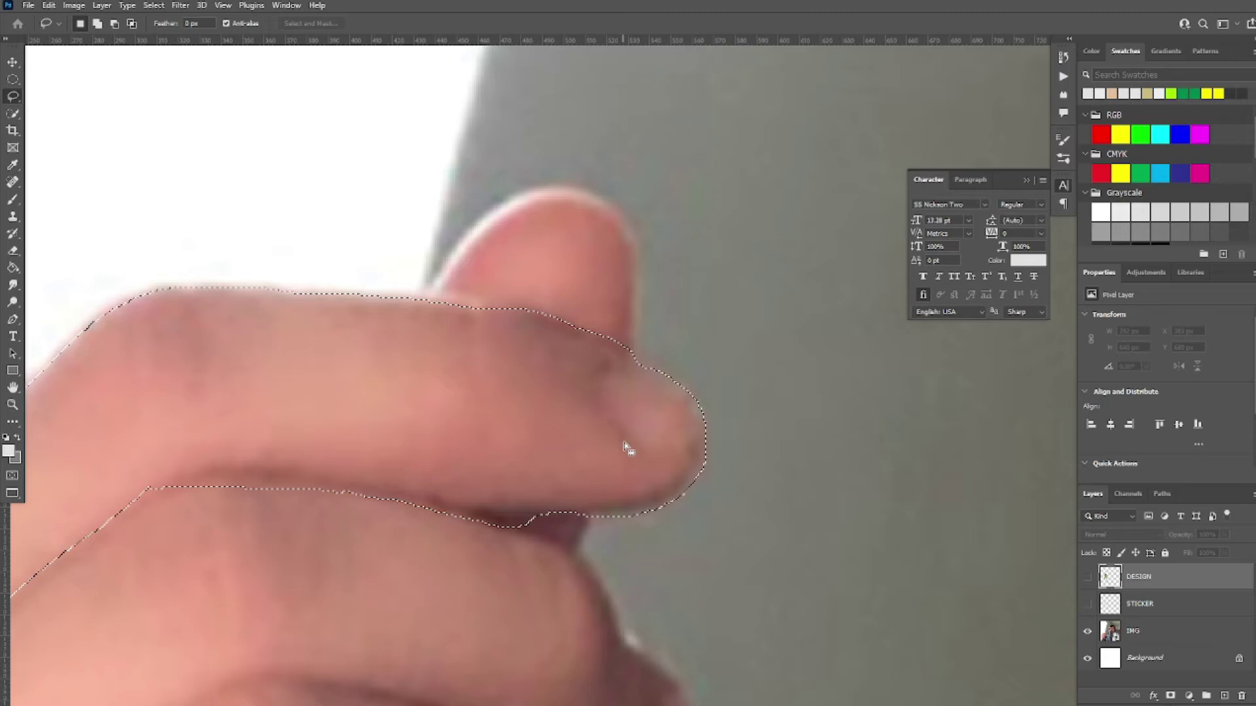
Copy the selected finger from the IMG layer and paste it in place on a new layer
scroll(698, 466, down, 5)
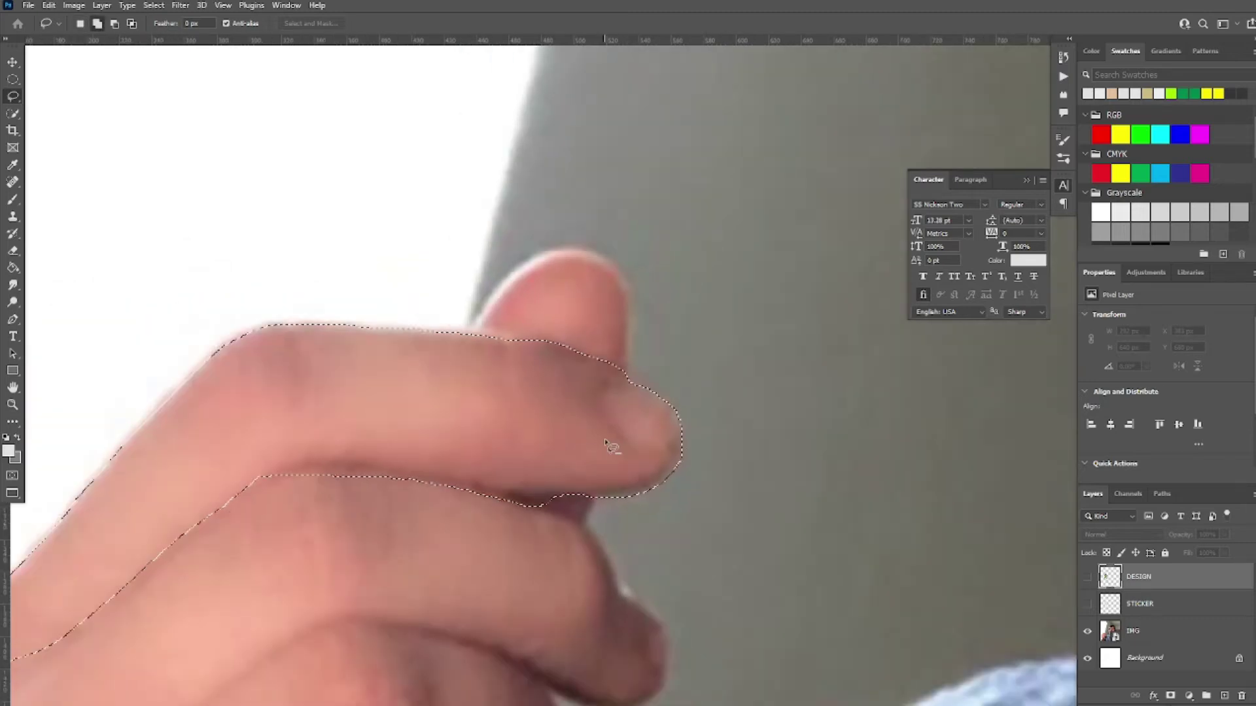
drag(476, 492, 563, 395)
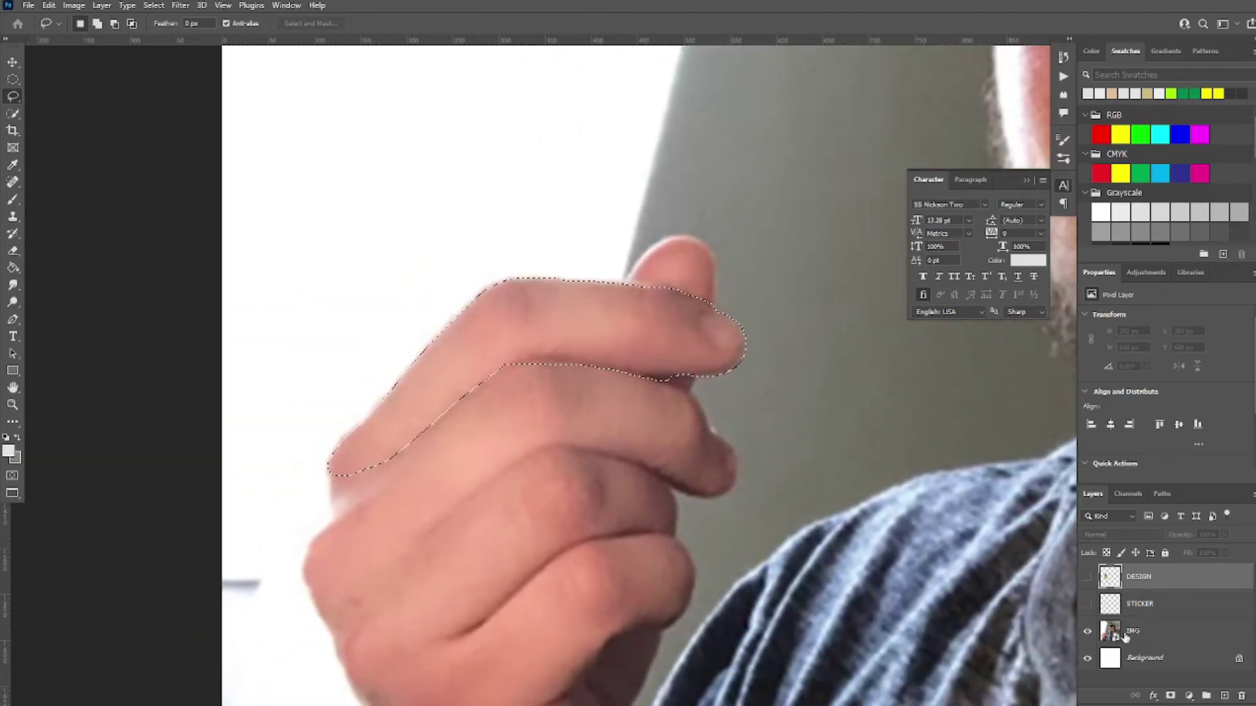
click(1148, 630)
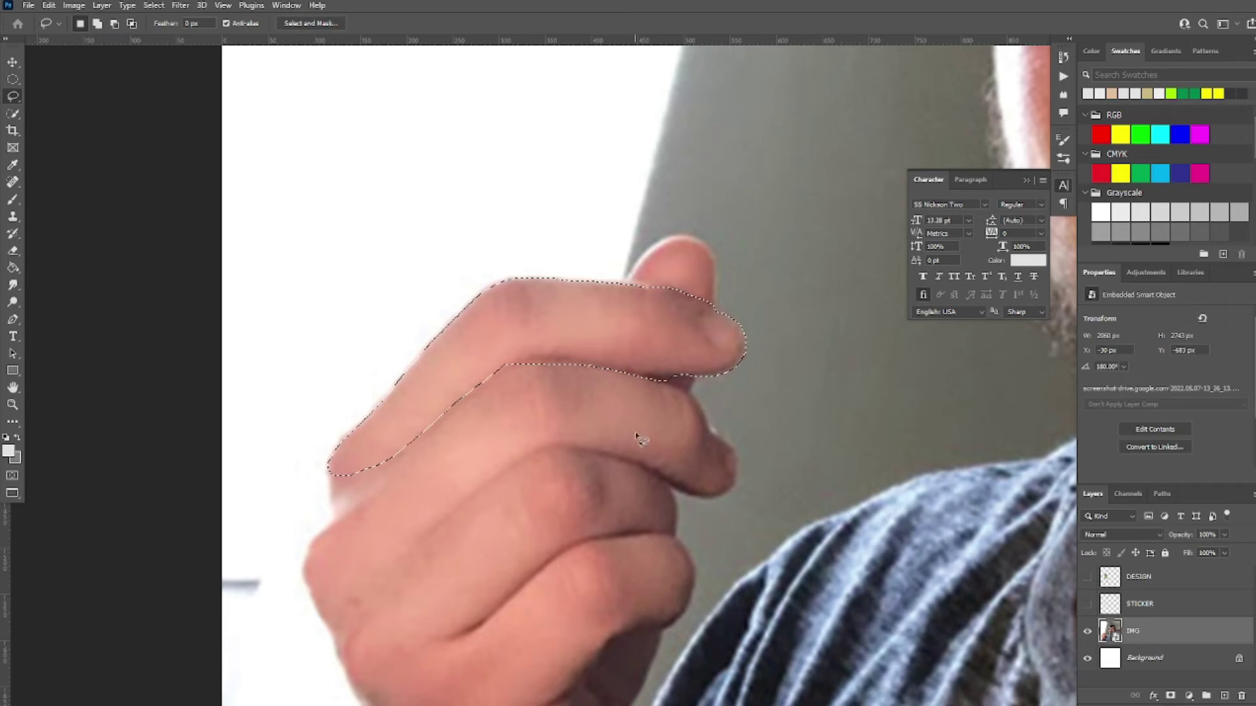
key(ctrl+c)
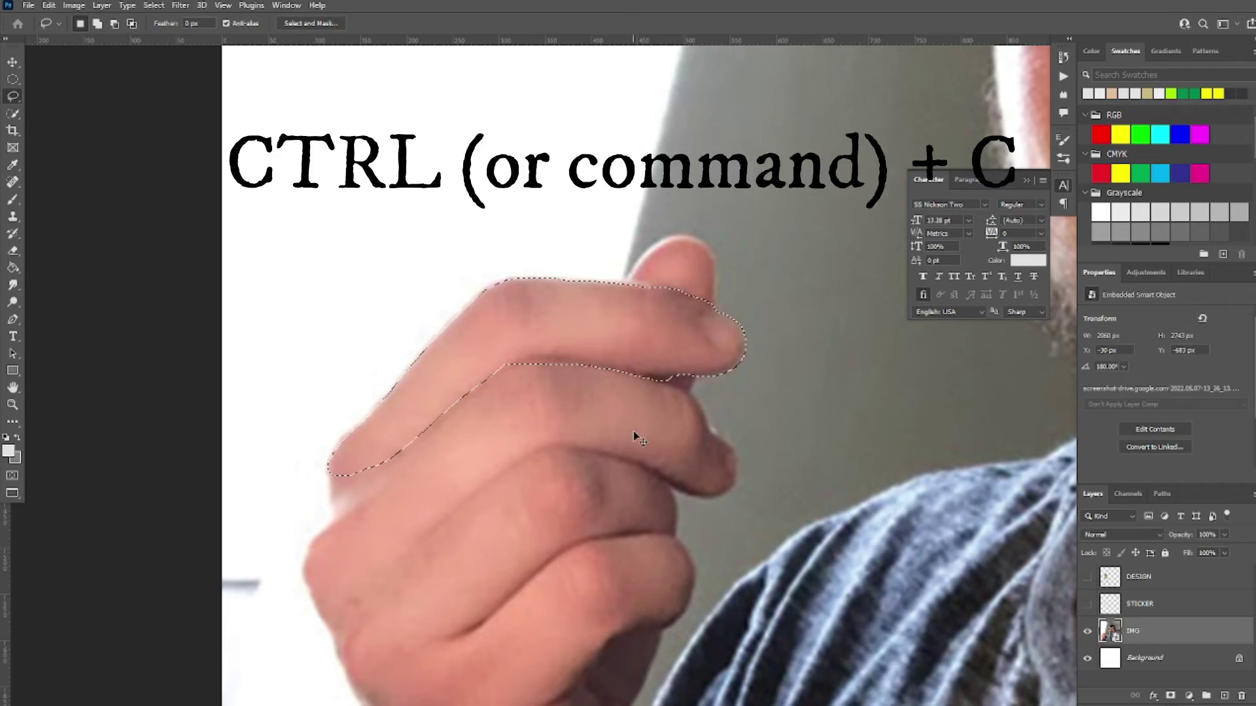
key(ctrl+shift+v)
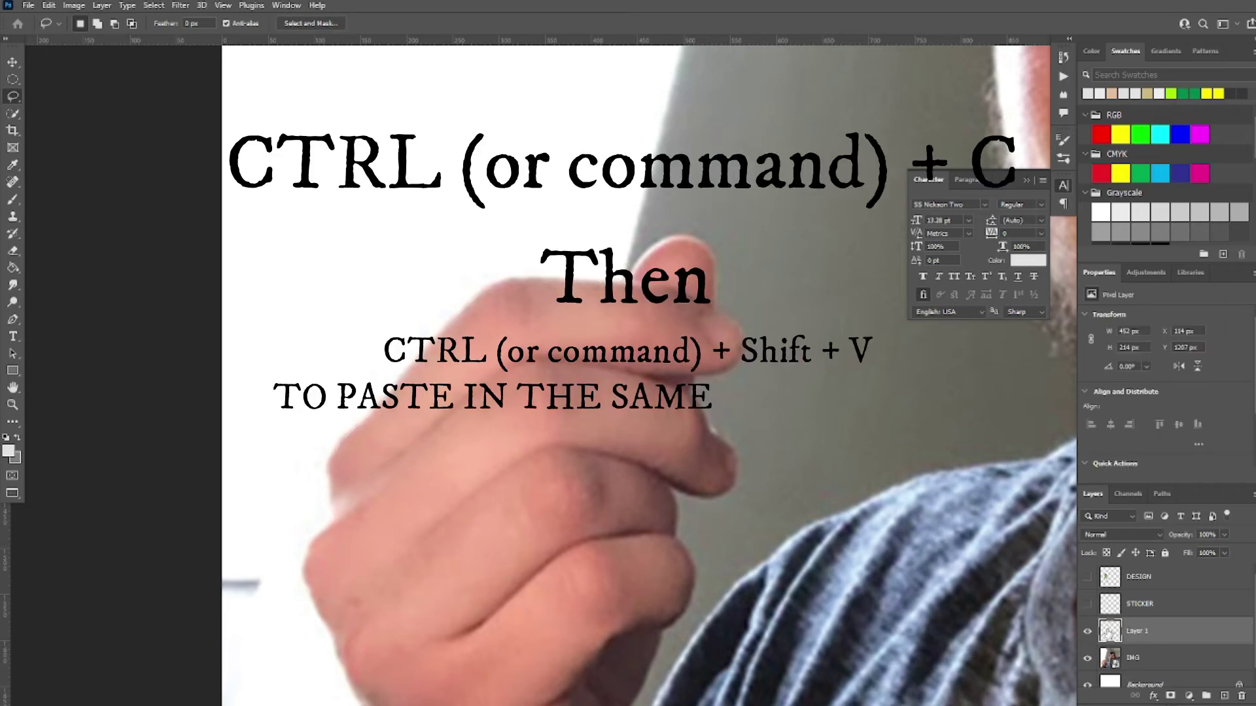
Rename the pasted layer FINGER
double_click(1141, 631)
text(FING)
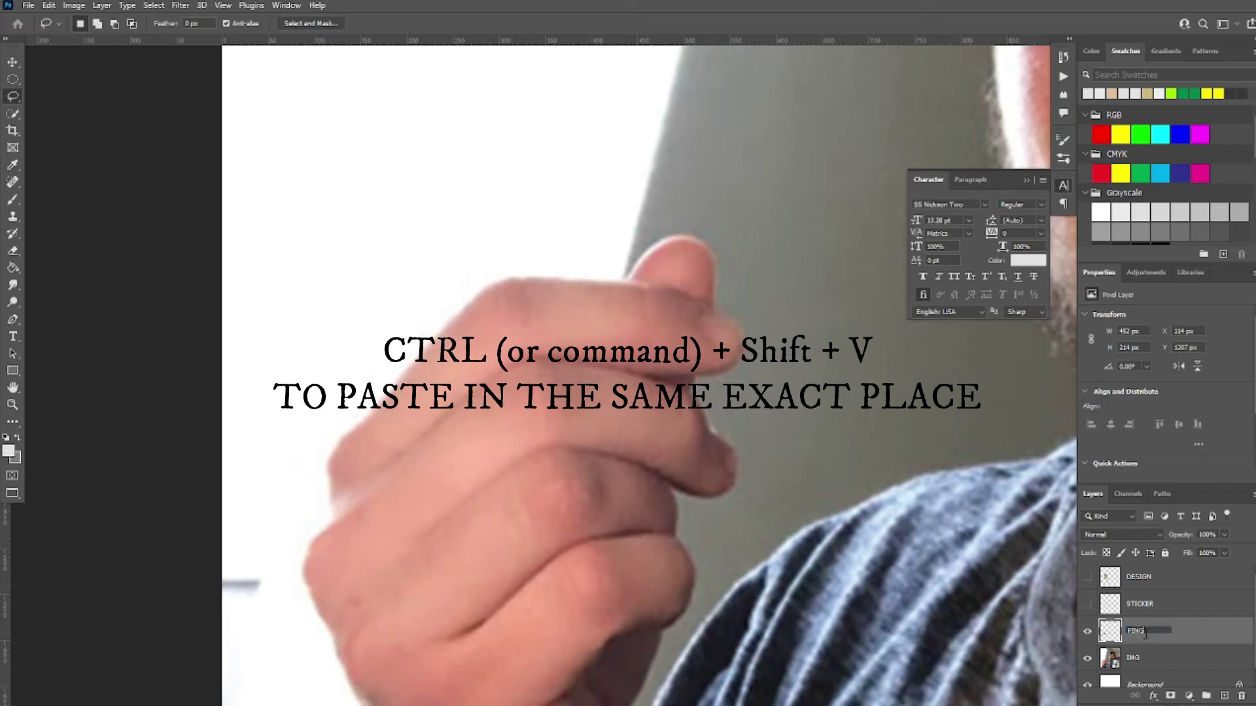
text(ER)
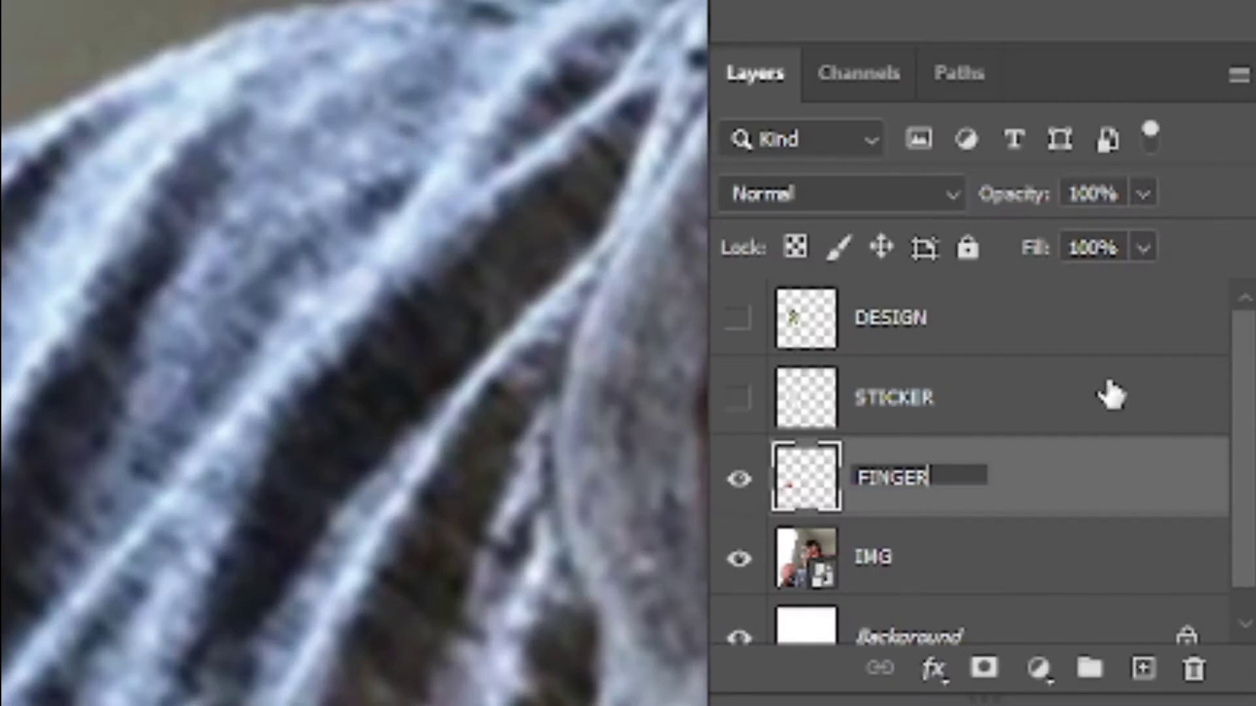
key(Return)
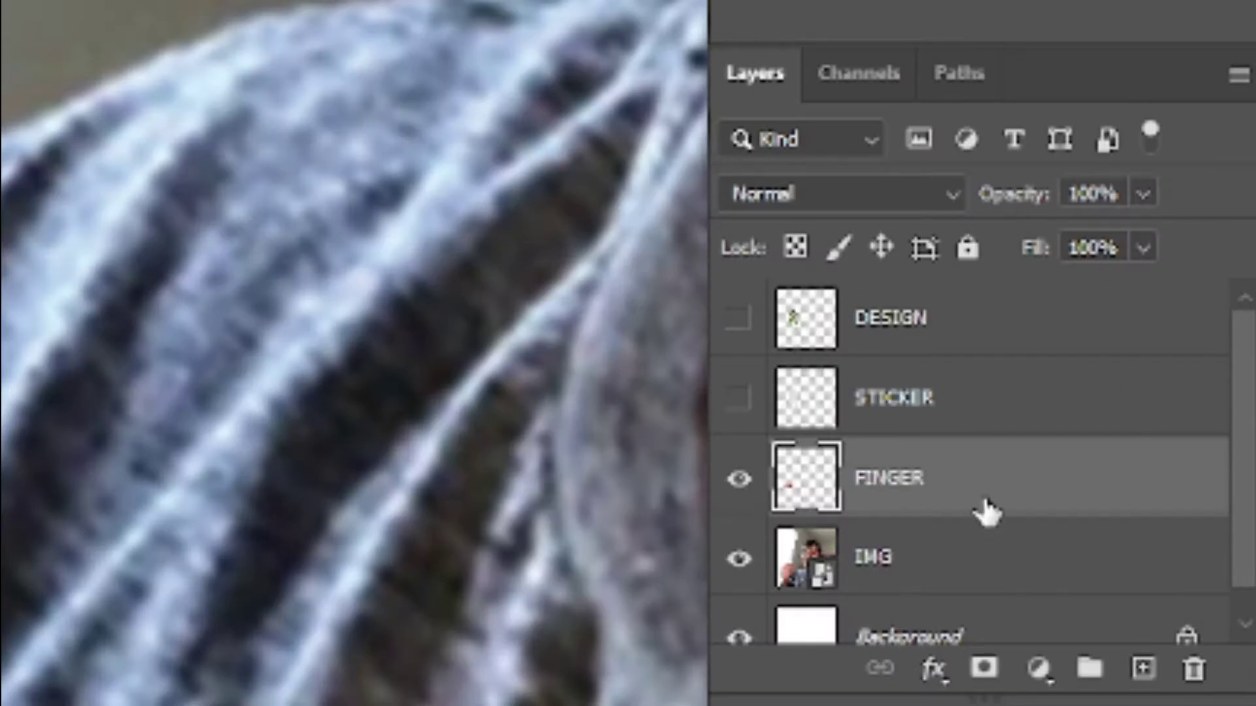
Move the DESIGN and STICKER layers together below FINGER and make both visible again
click(921, 343)
shift+click(926, 413)
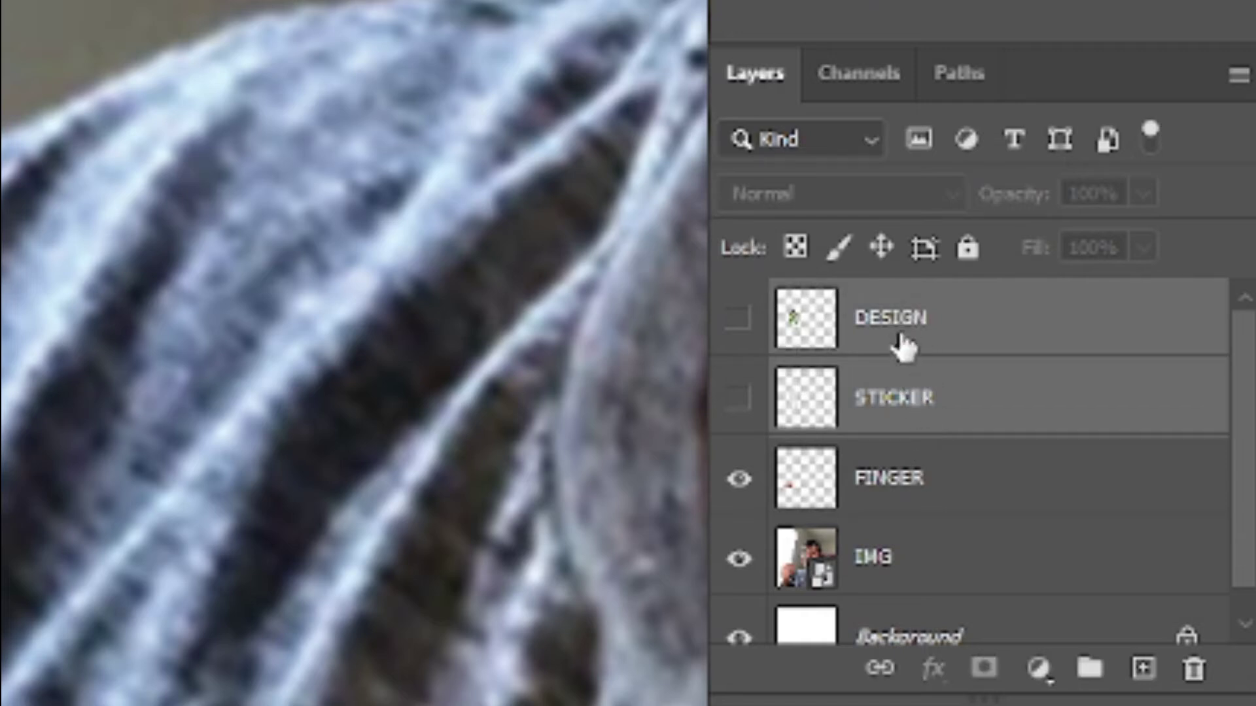
drag(905, 320, 945, 527)
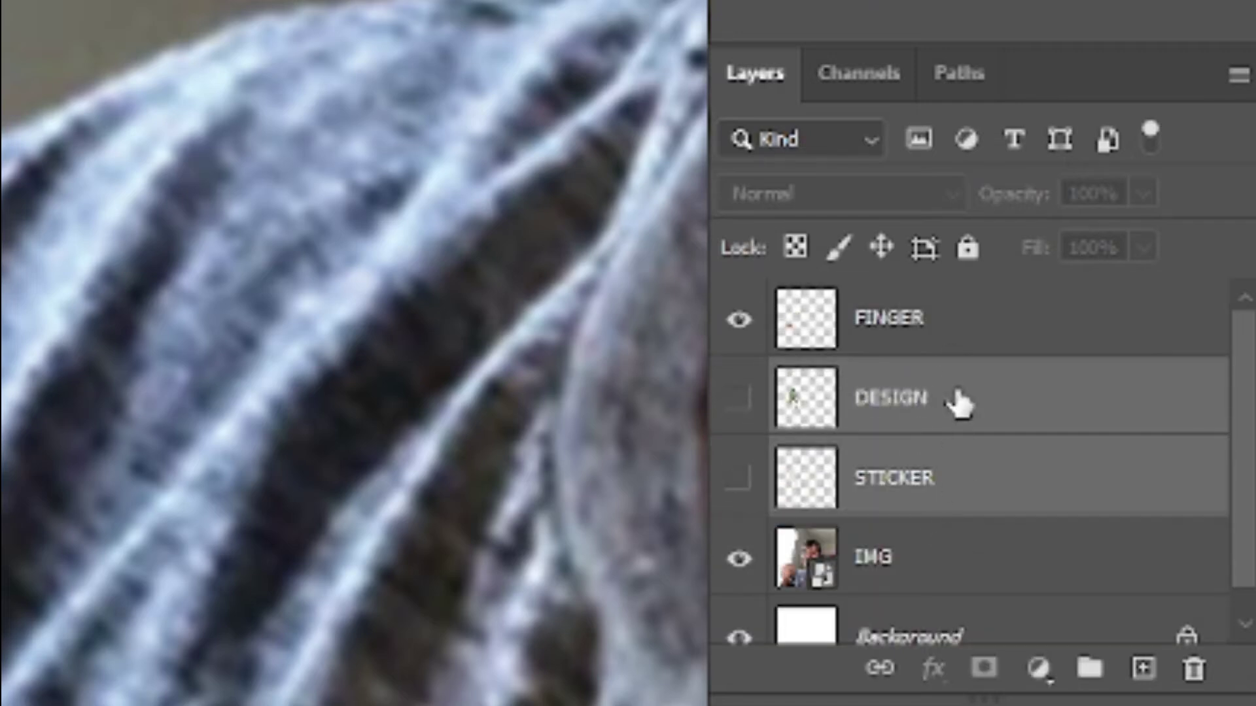
click(737, 408)
click(738, 474)
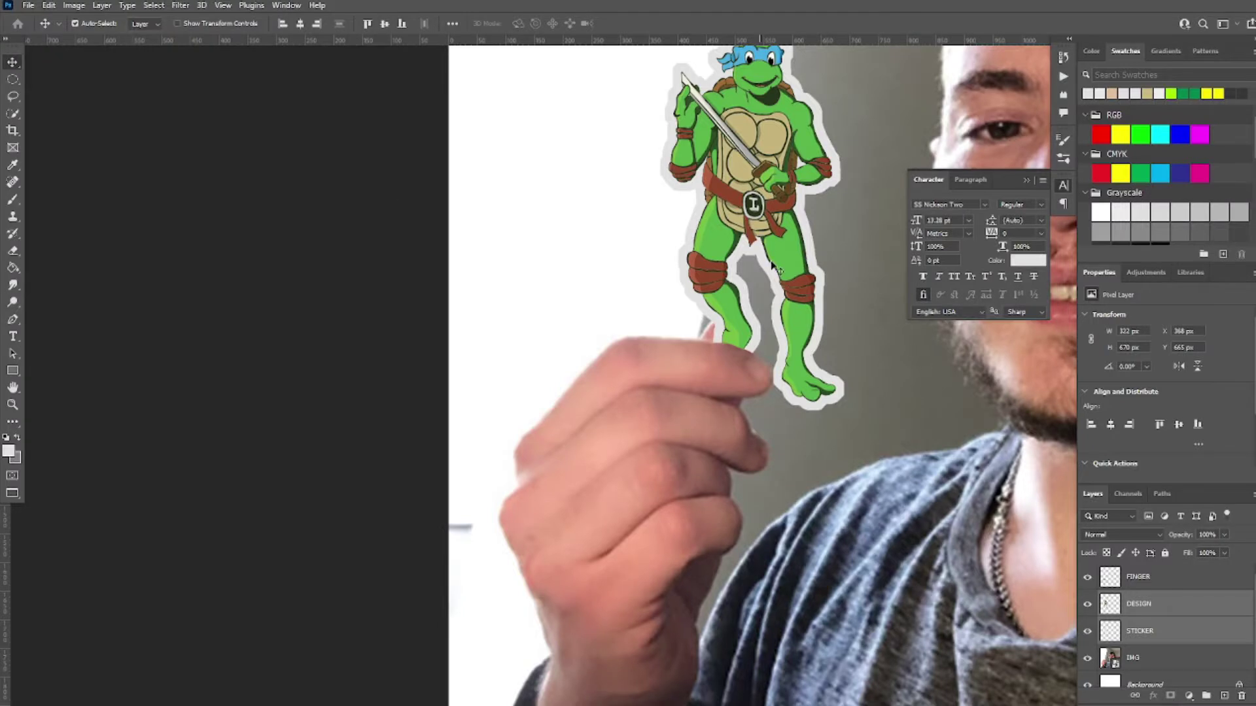
Shift the design and sticker together slightly lower so the sticker sits in the grip behind the index finger
drag(771, 224, 618, 343)
scroll(818, 251, down, 1)
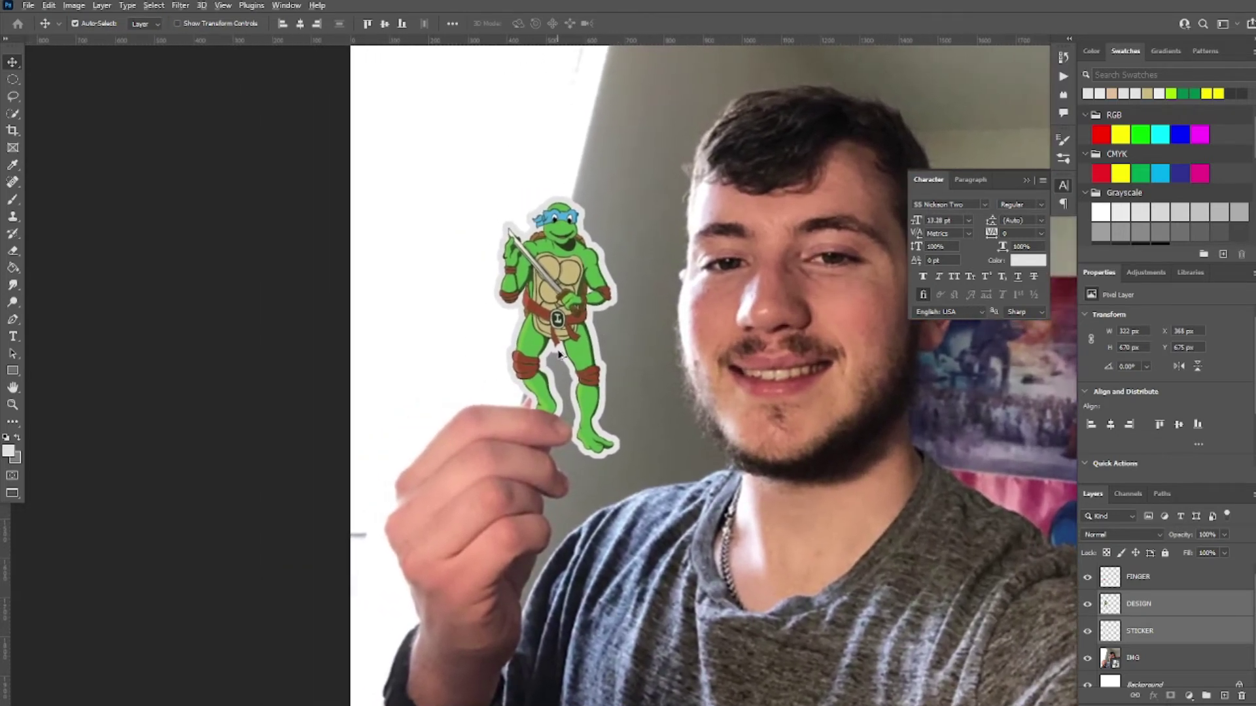
scroll(558, 354, up, 2)
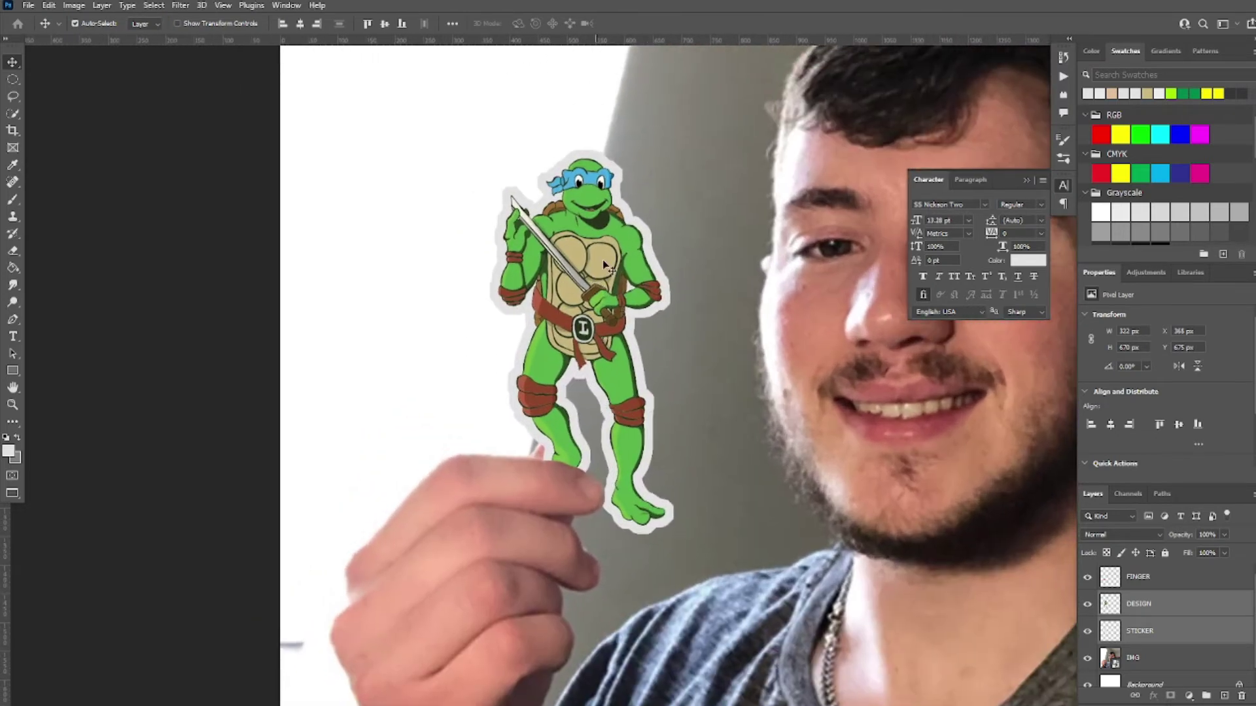